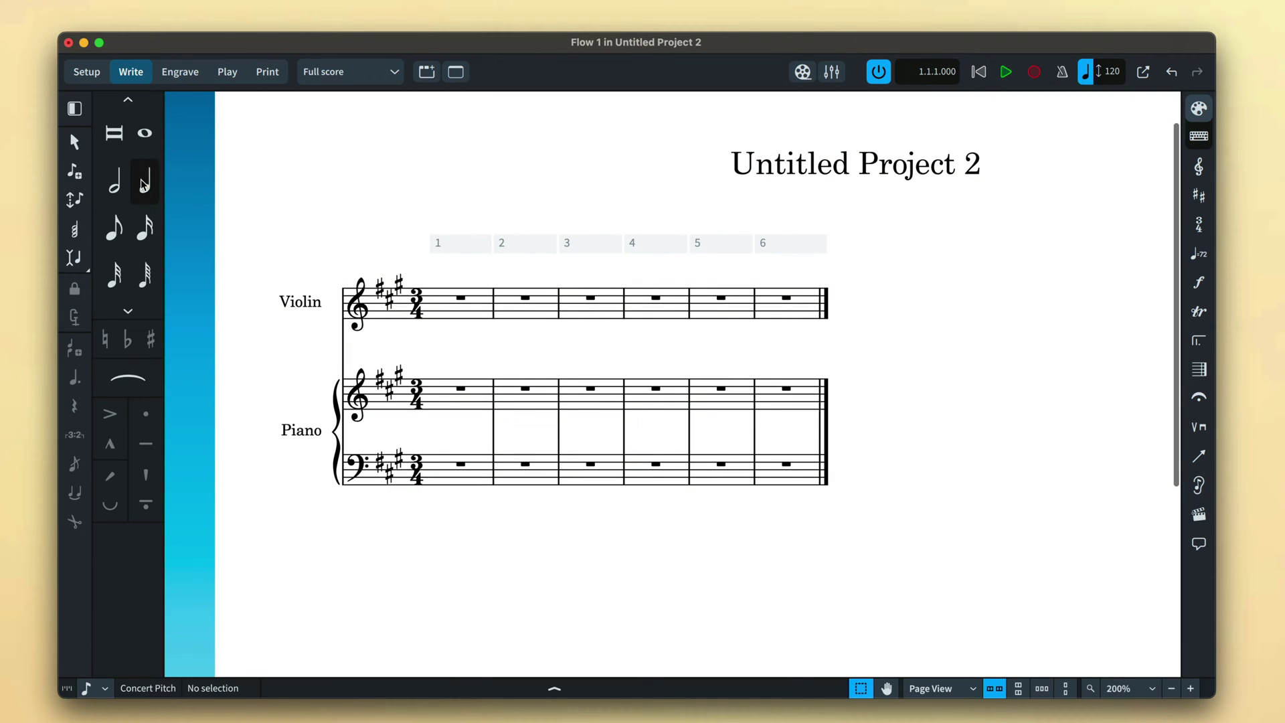
Enter the violin's bars 1–3 with the mouse: C#, D#4, half-note E4, F#4, ending on B4
double_click(459, 330)
left_click(460, 328)
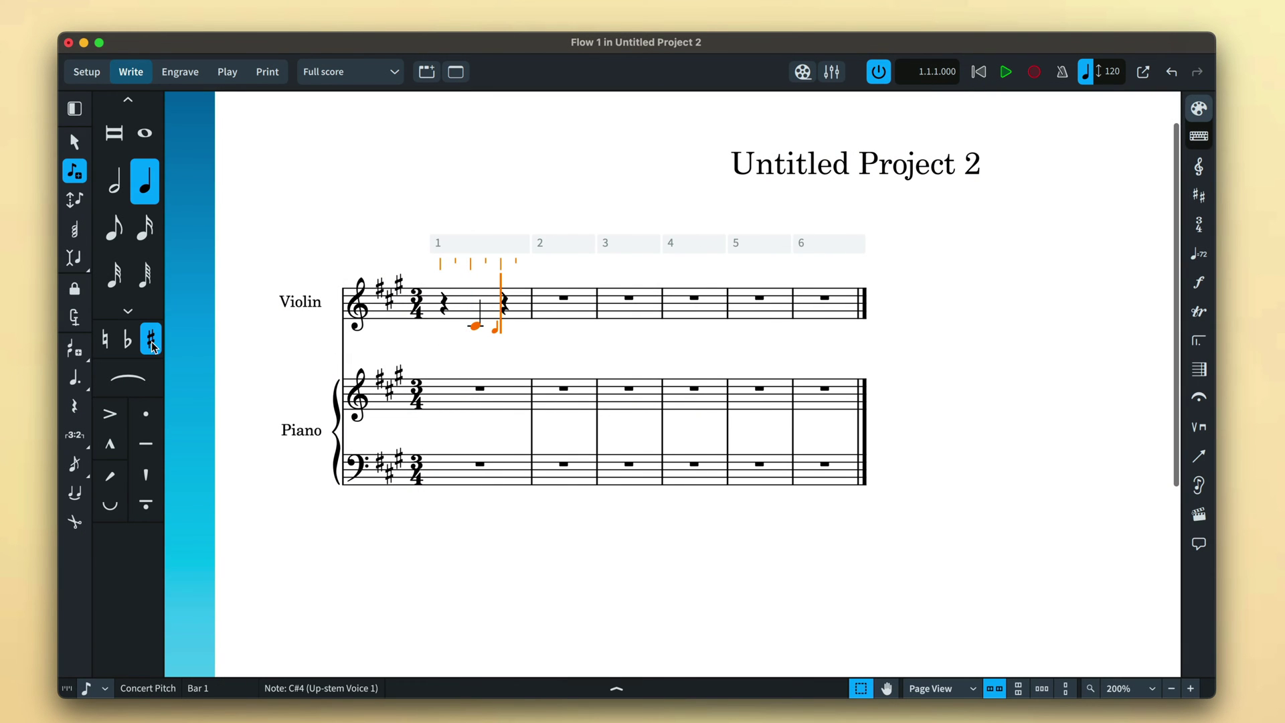
left_click(502, 324)
key("6")
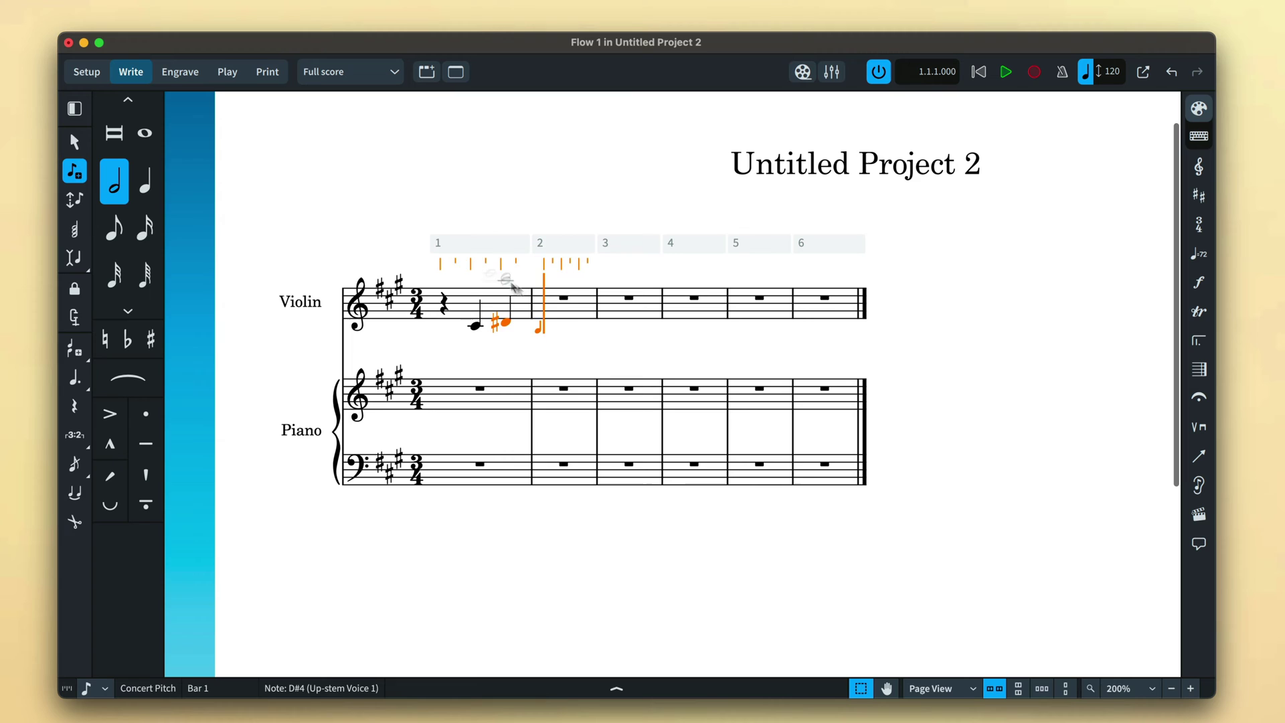
left_click(545, 326)
key("5")
left_click(592, 322)
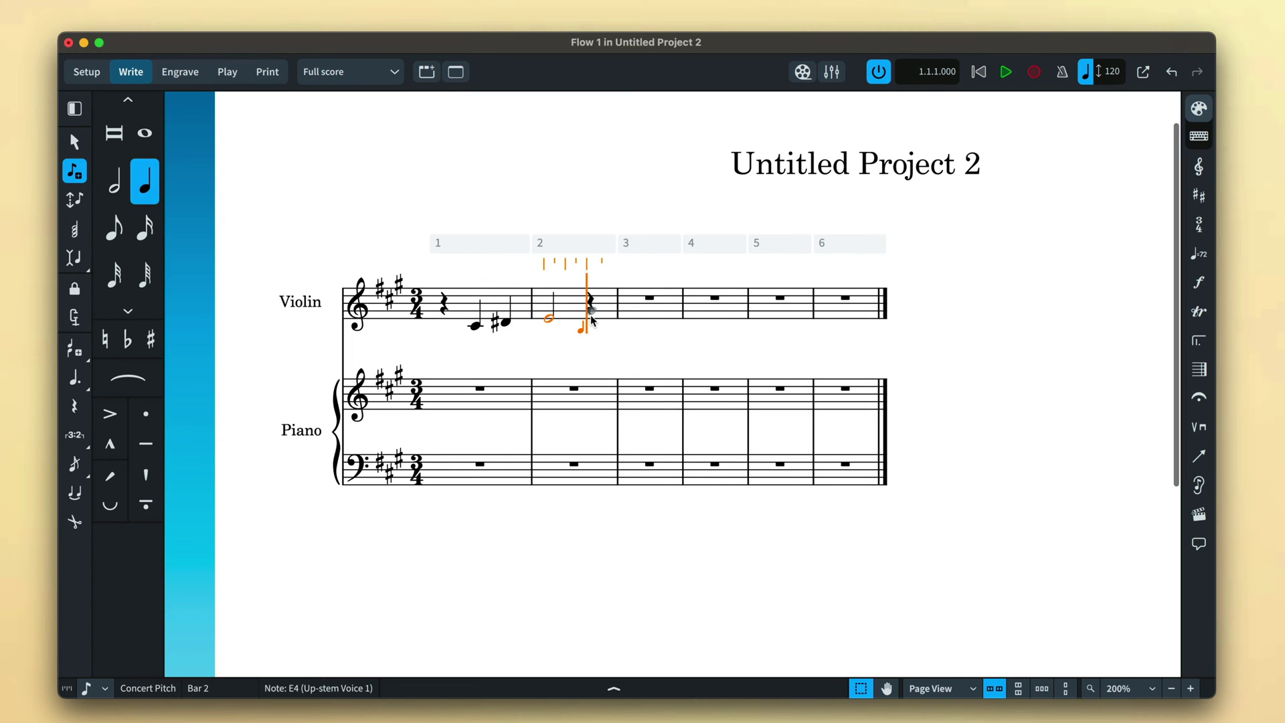
left_click(634, 312)
left_click(666, 308)
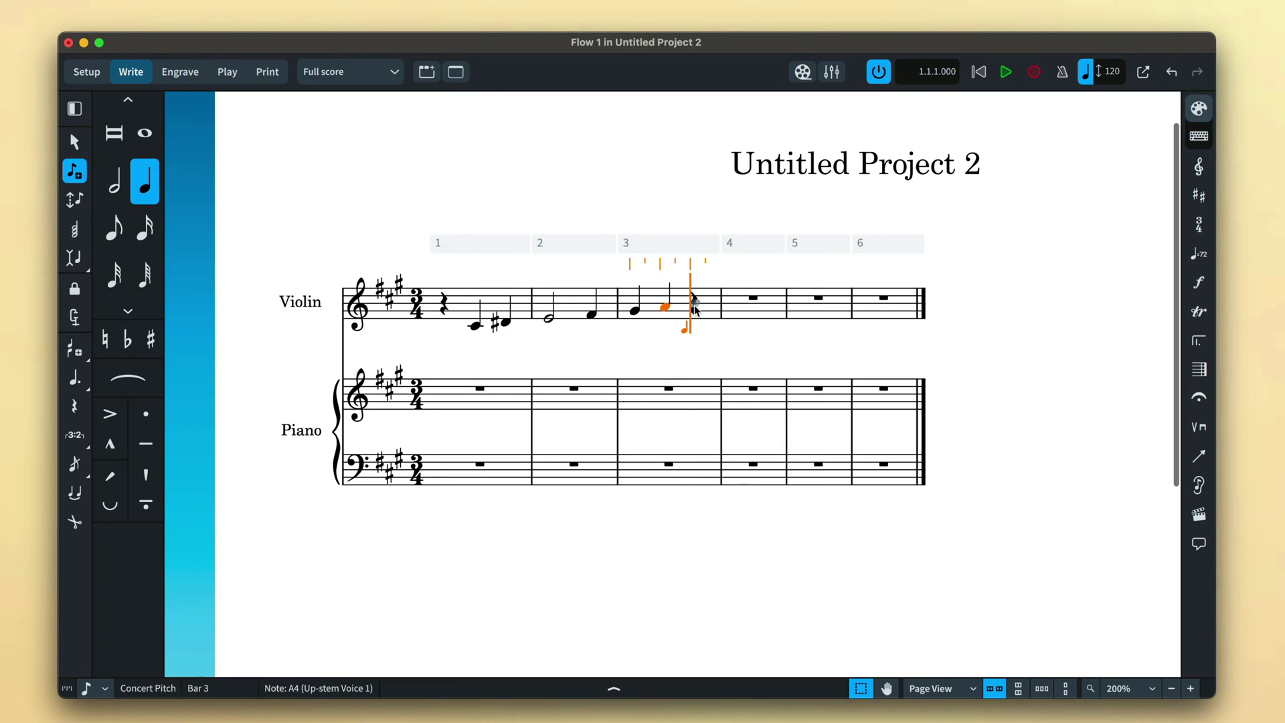
left_click(696, 306)
Enter bars 4–6 by key: E4, A4, tied half A4, eighth G#4 and D4, dotted C#4
key("e")
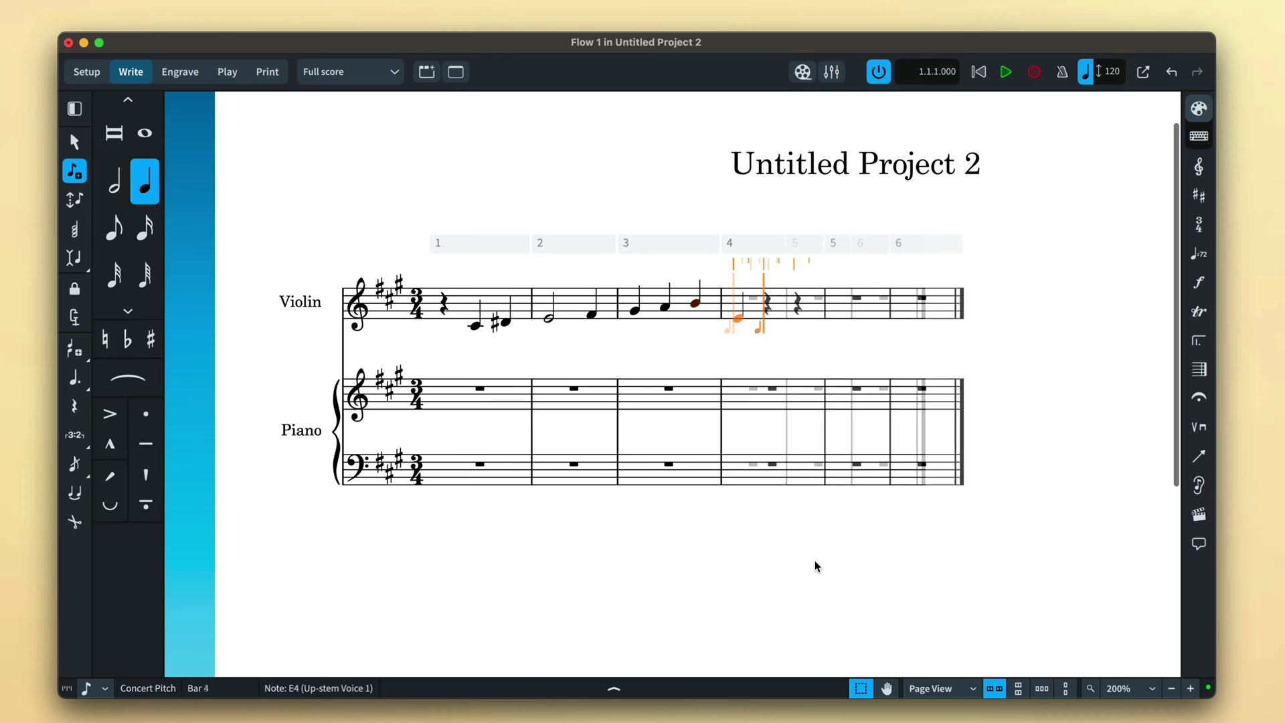
key("a")
key("6")
key("a")
key("5")
key("g")
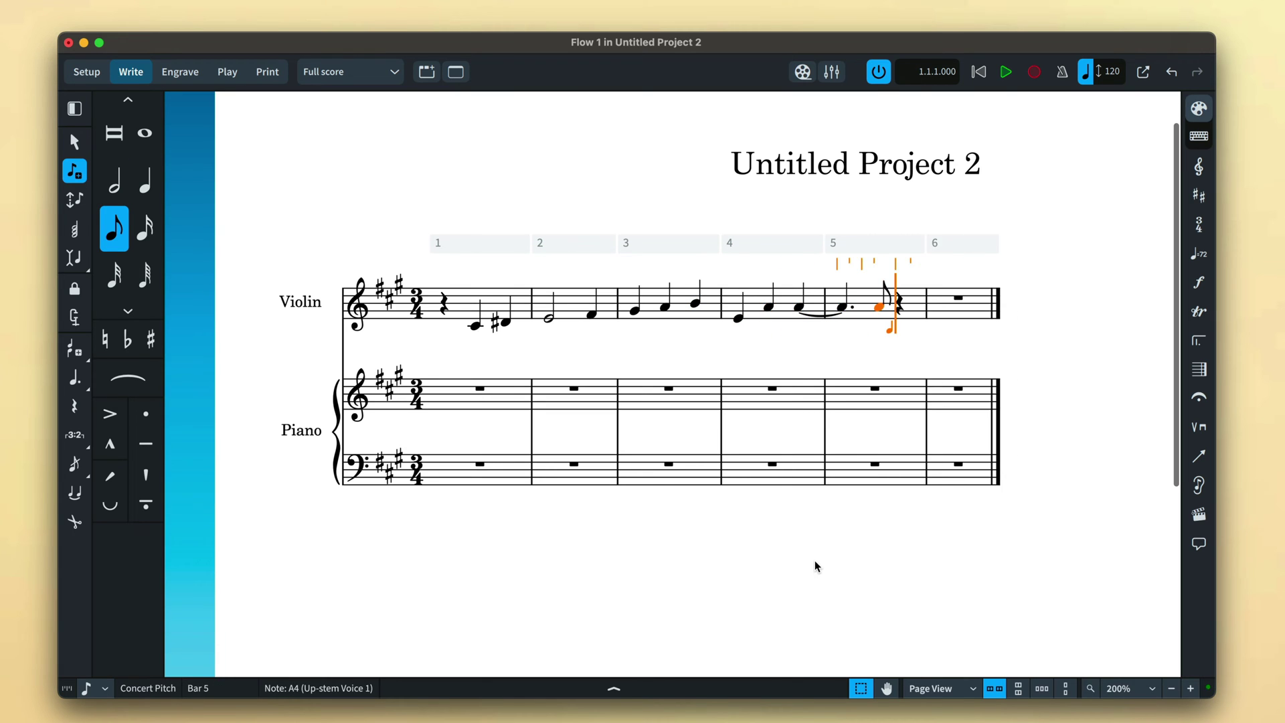
key("d")
key("6")
key("period")
key("c")
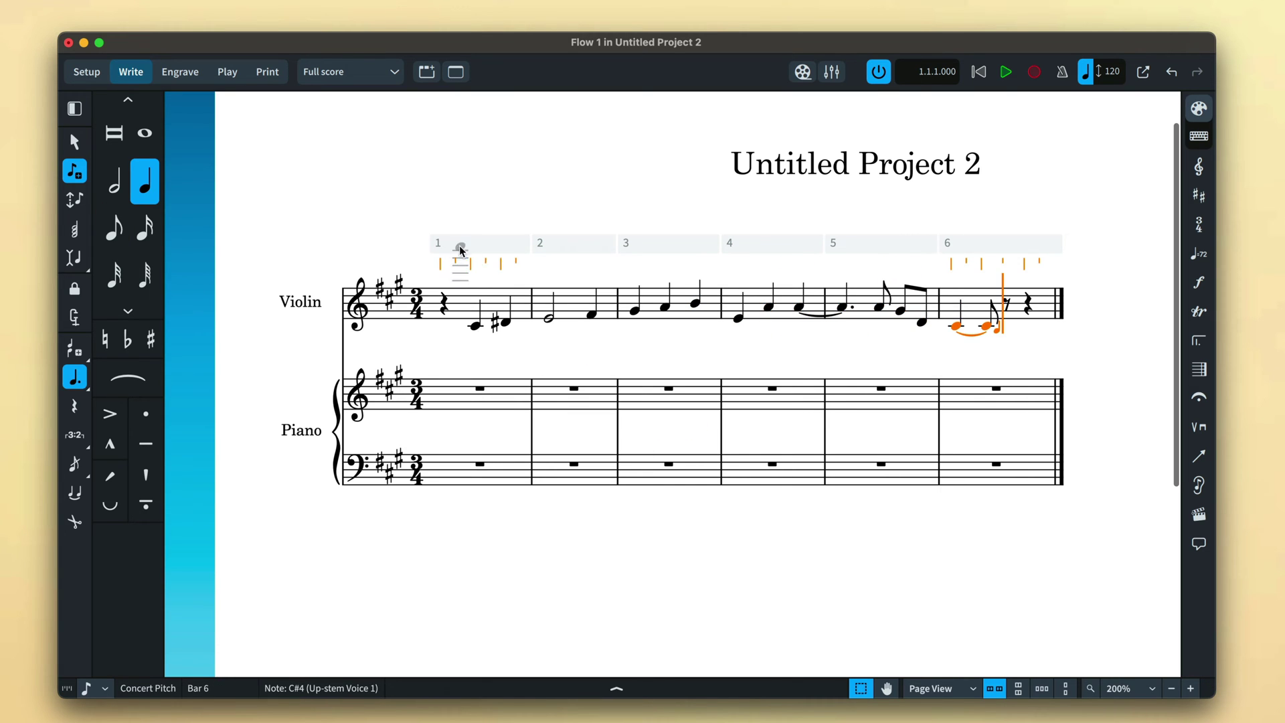
key("Escape")
Add a start-repeat barline (|:) at the start of bar 3
left_click(449, 305)
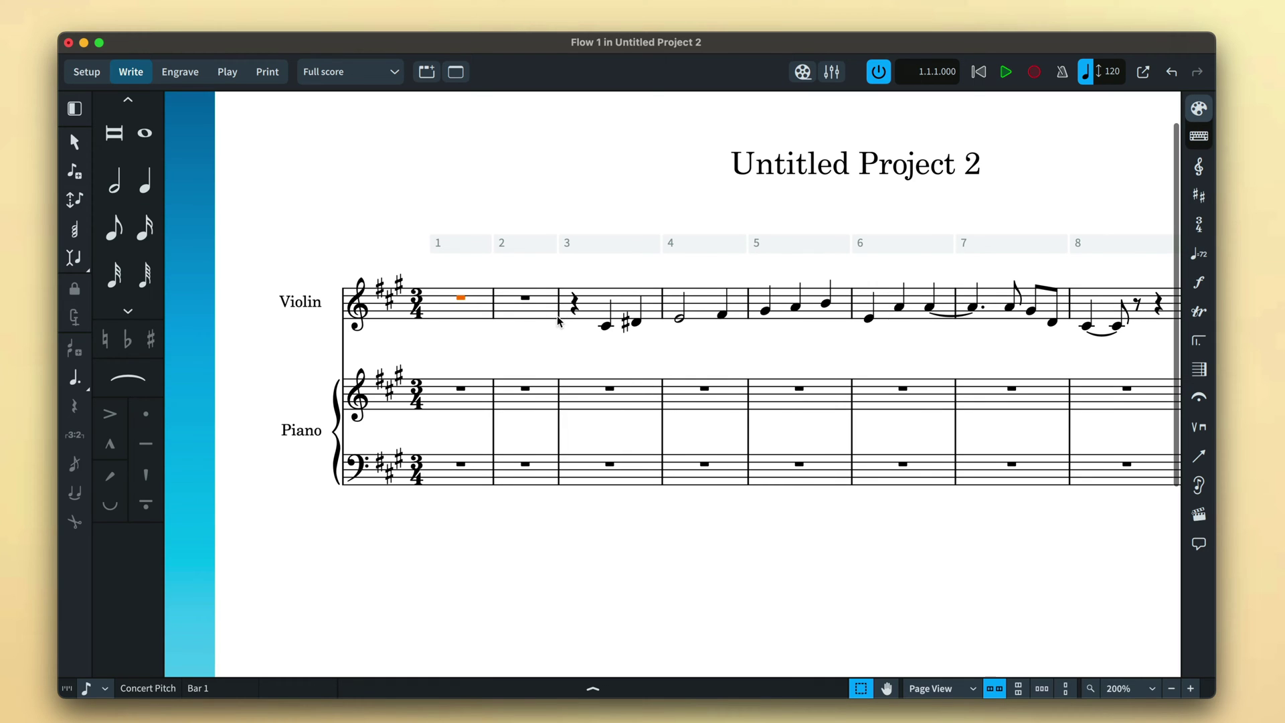
left_click(559, 388)
key("shift+b")
type("|:")
key("Return")
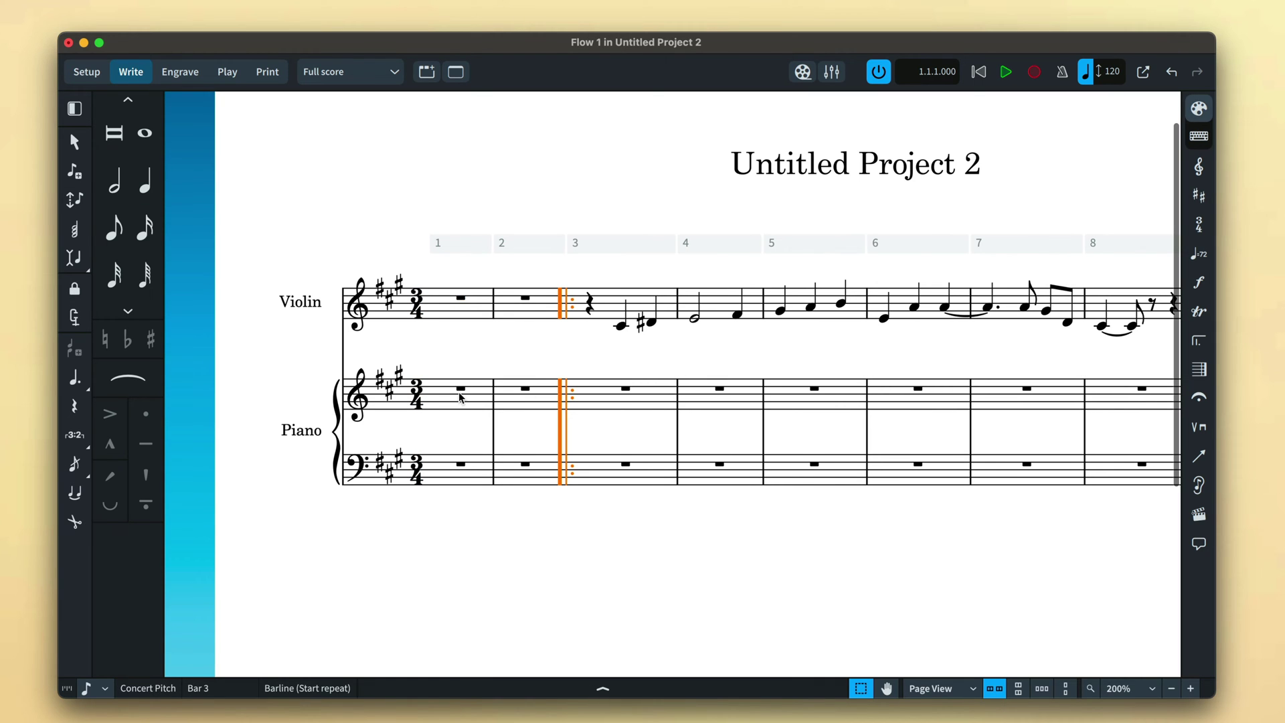
Enter dotted-quarter chords across both piano staves in bar 1 using chord input
left_click(461, 390)
key("Return")
left_click(74, 317)
left_click(74, 377)
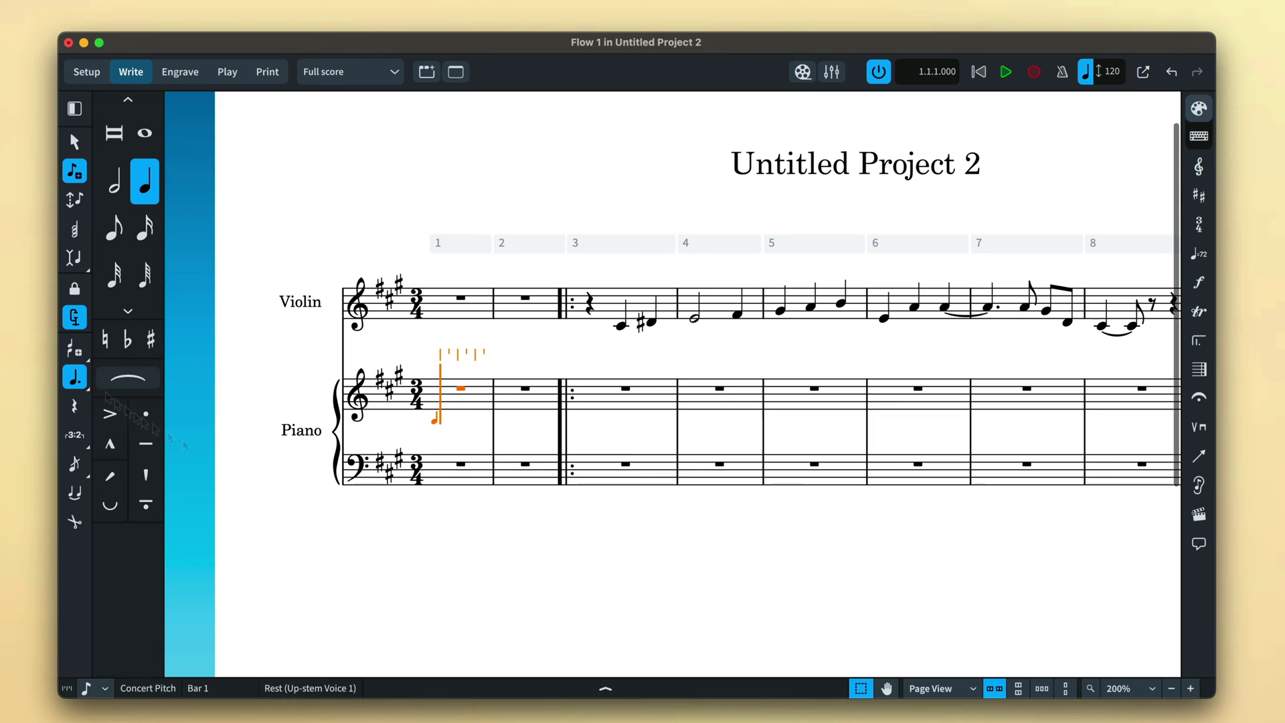
key("shift+Down")
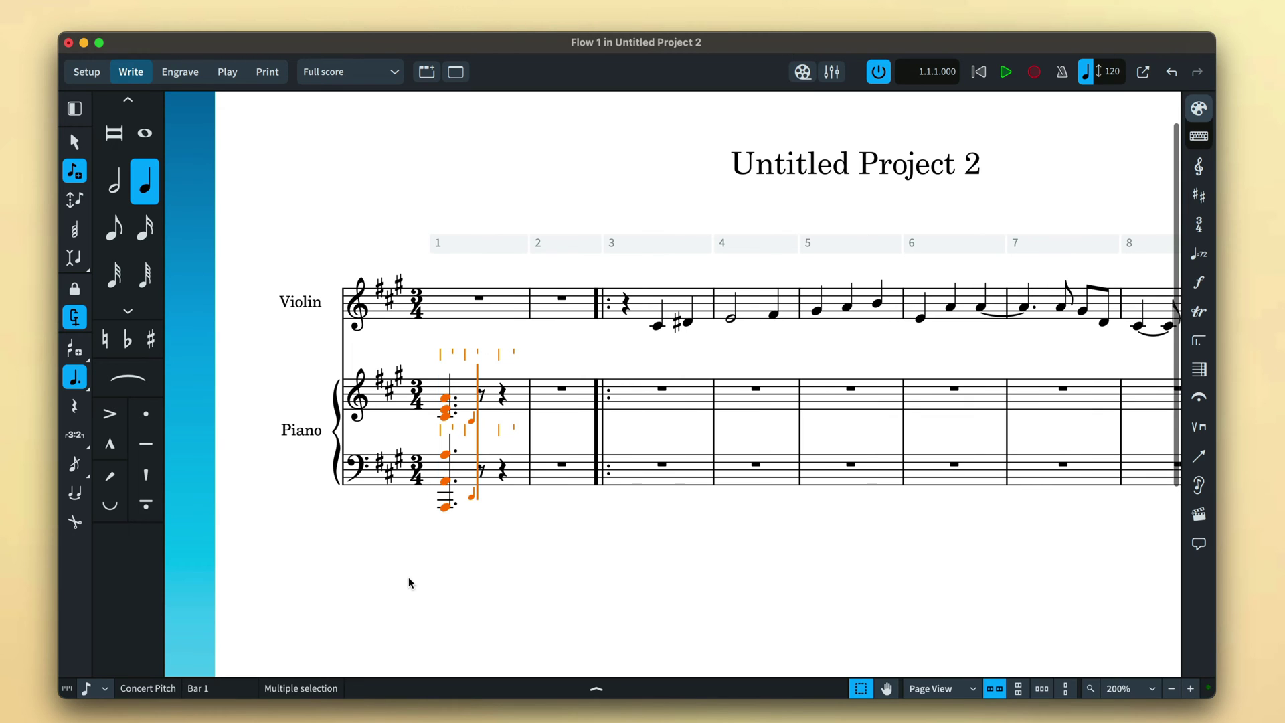
key("Escape")
Add a sixteenth-note bass run A, B, C, D, E, F in piano bar 1
left_click(445, 455)
key("Return")
key("Right")
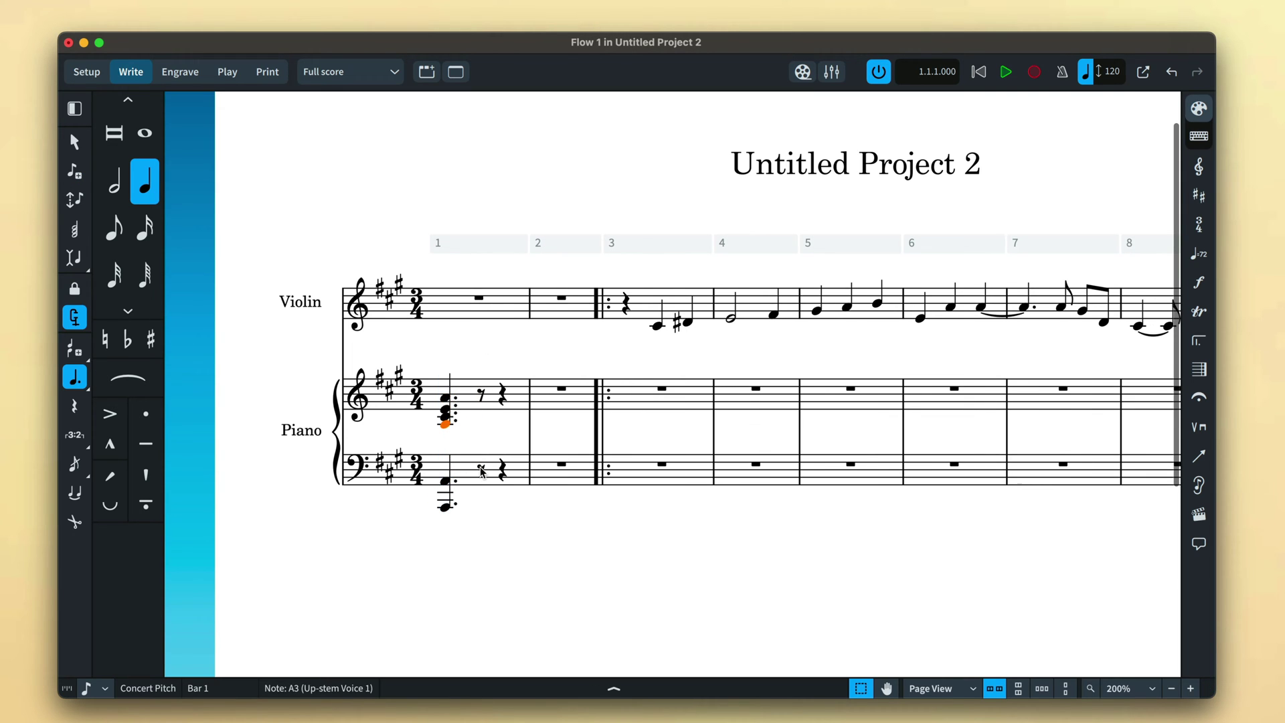
key("4")
key("3")
key("a")
key("b")
key("c")
key("d")
key("e")
key("f")
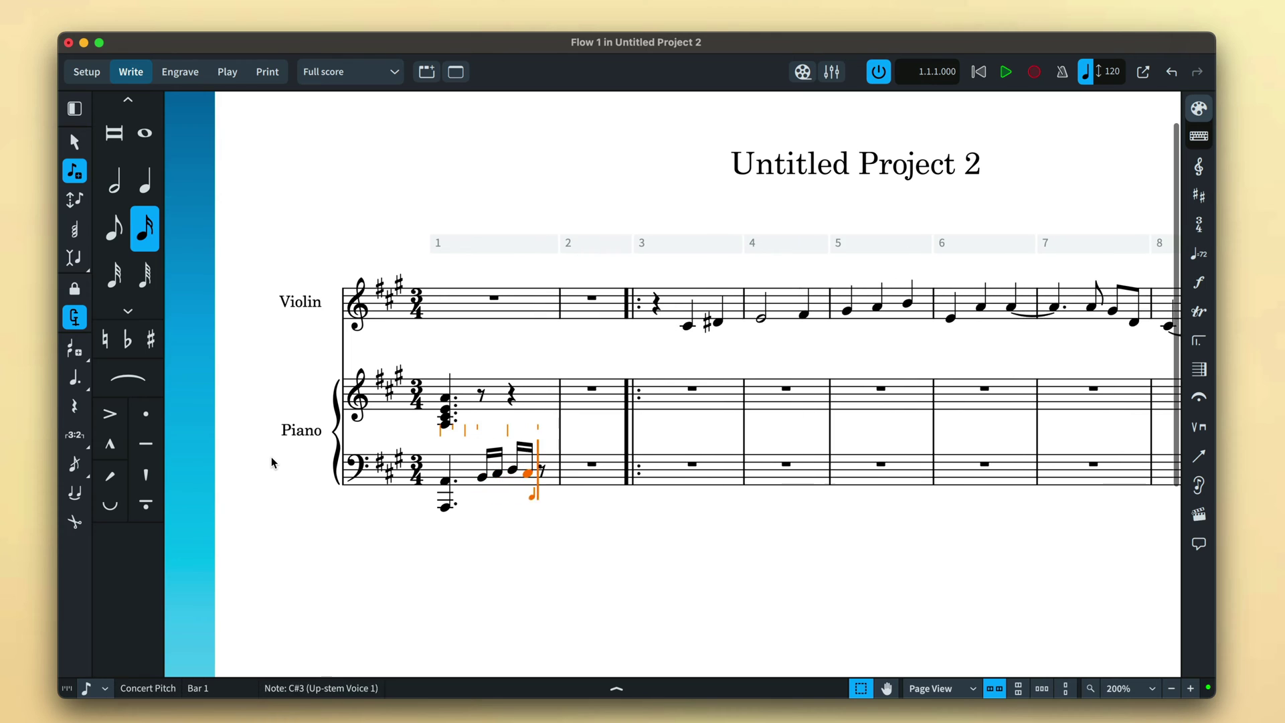
key("5")
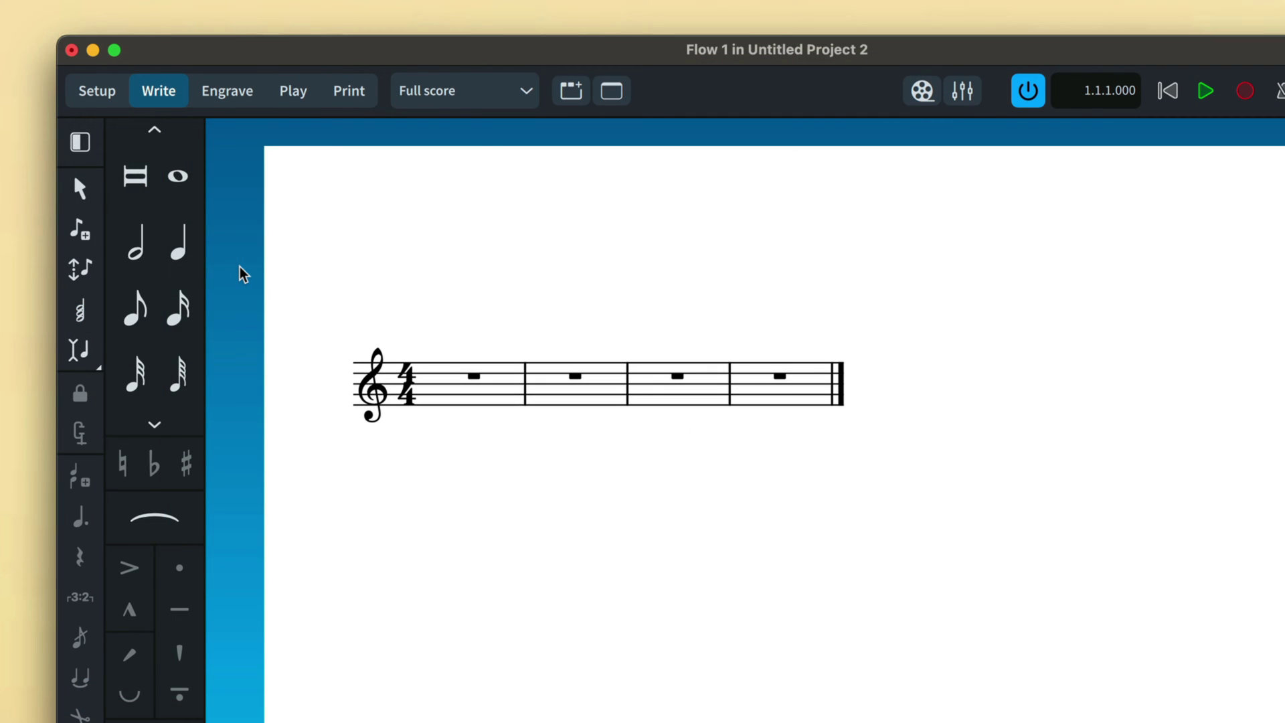
Try quarter, half and whole durations, then expand the Notes panel's full range of values
left_click(175, 262)
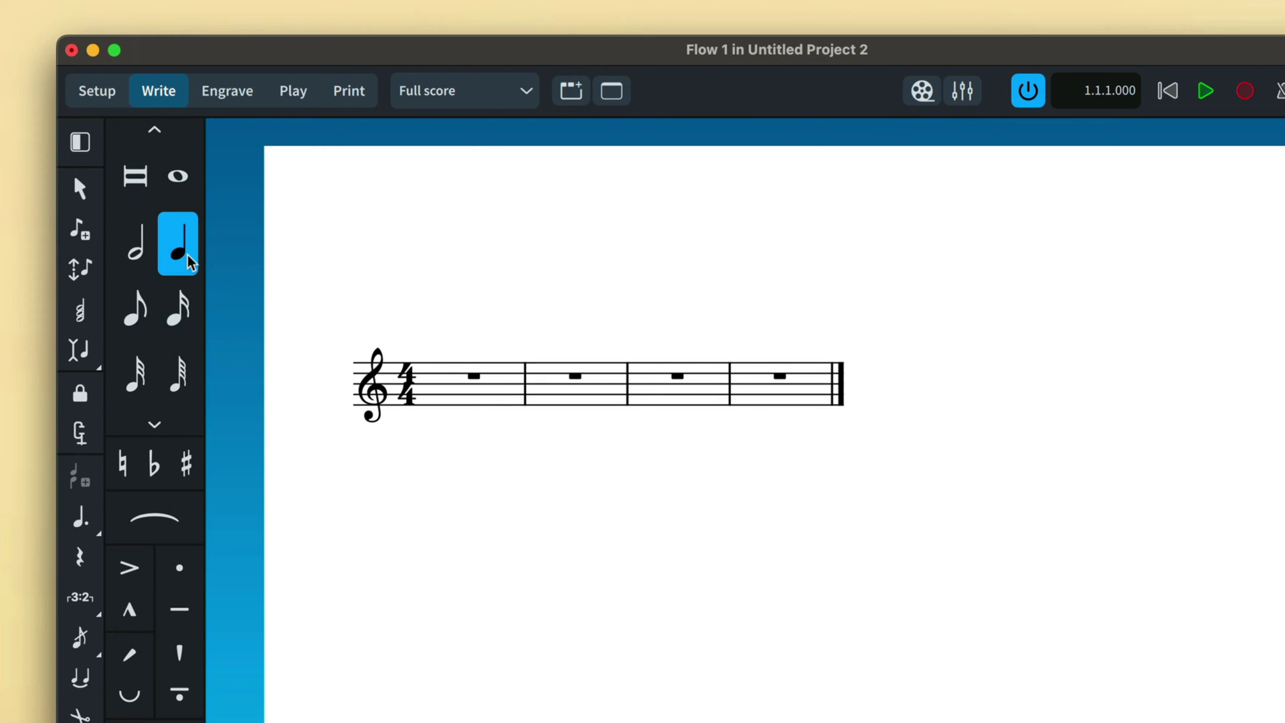
left_click(141, 260)
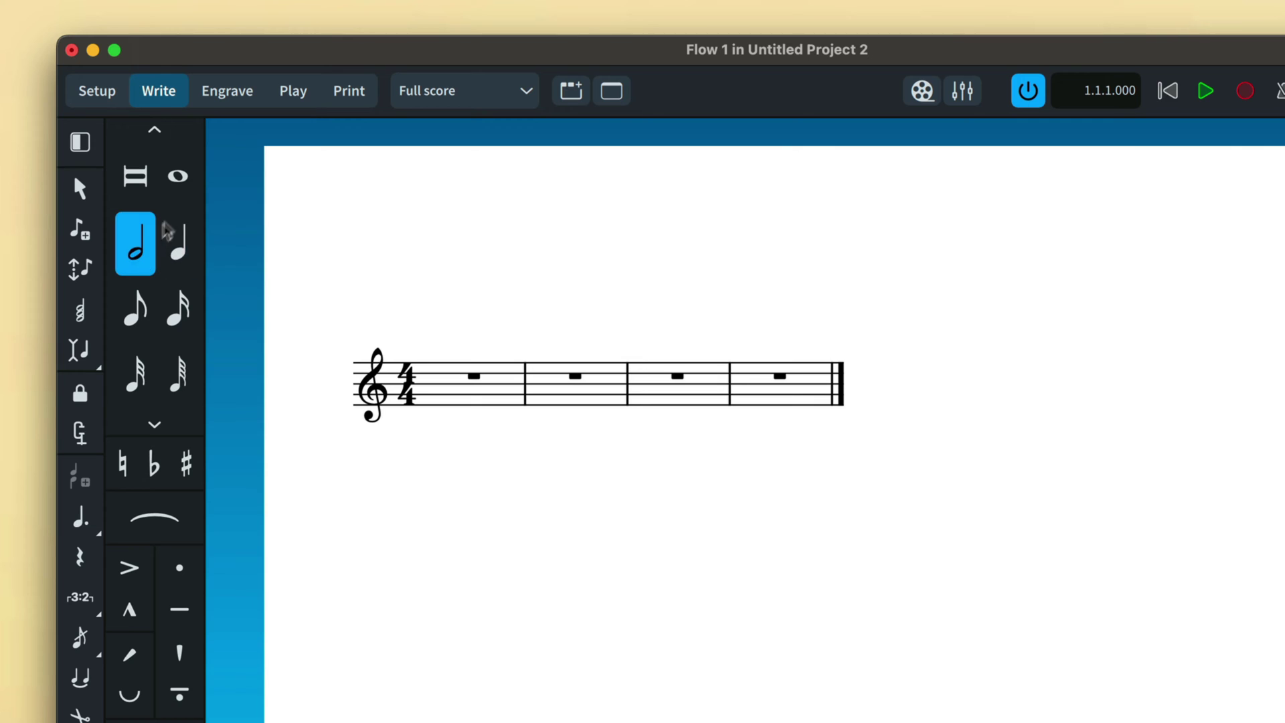
left_click(190, 189)
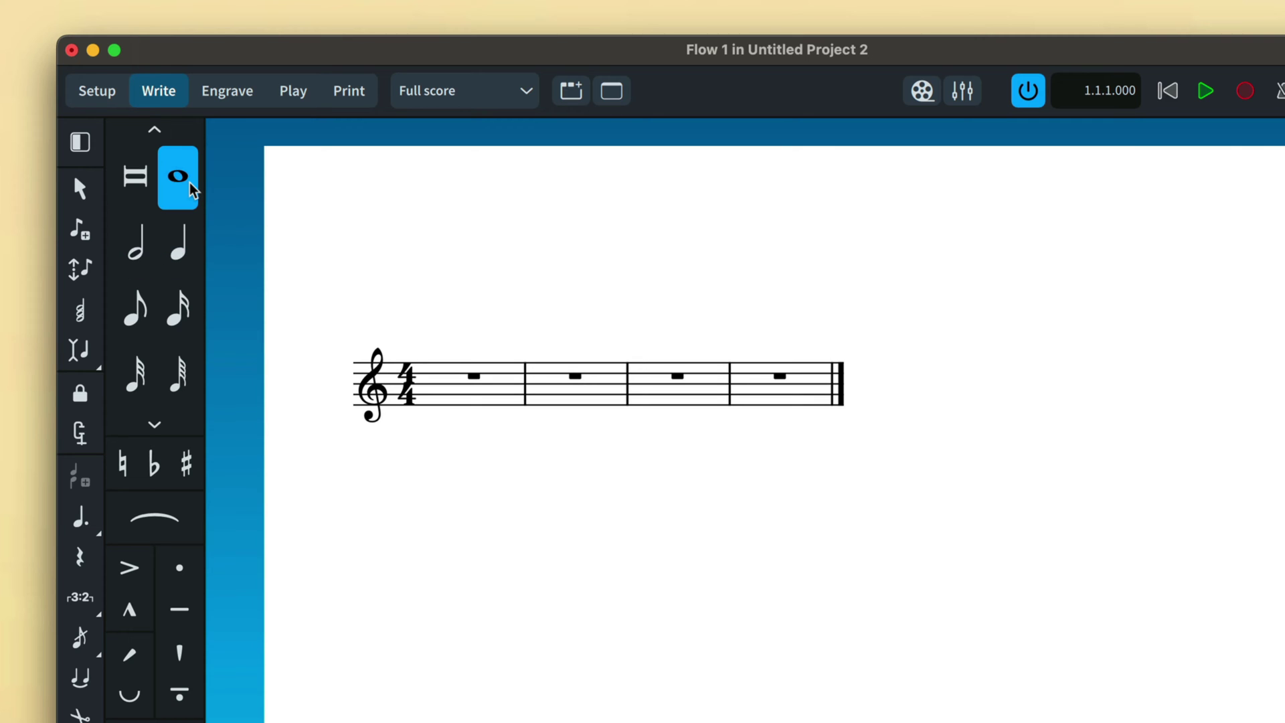
left_click(155, 129)
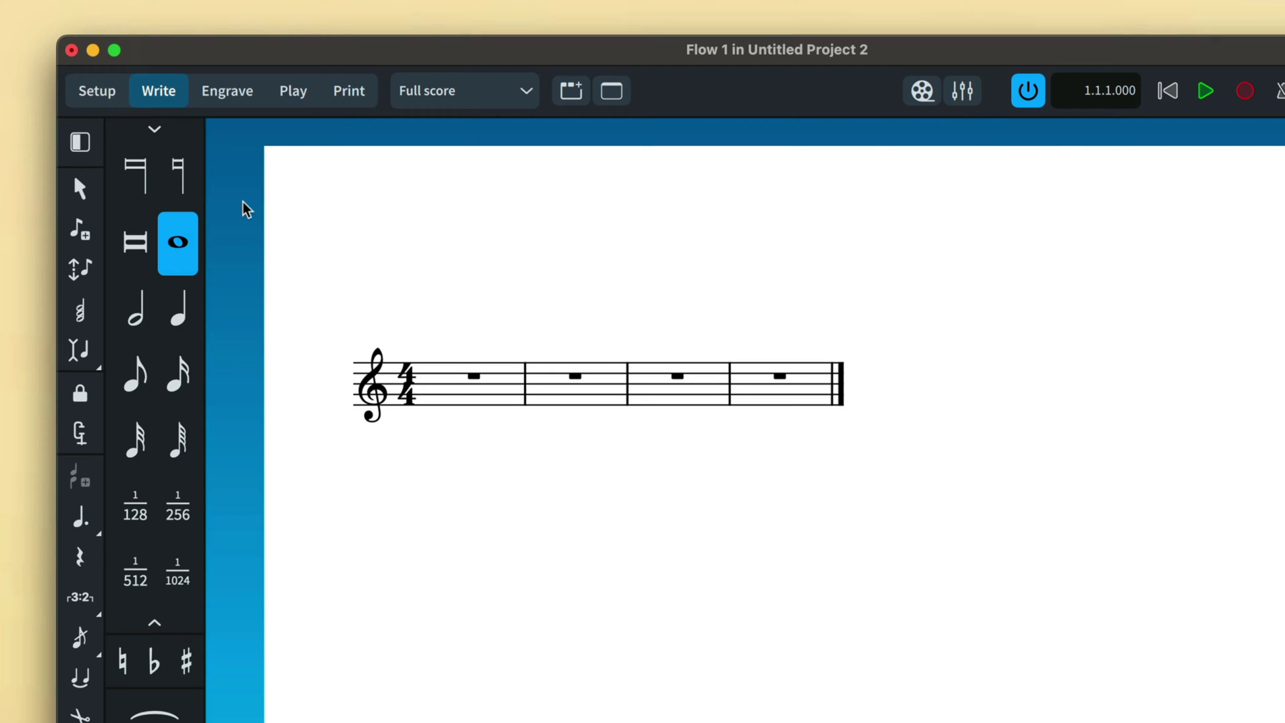
Switch to maxima and 1/1024 durations, then select all notes and rests in bars 1–3
left_click(137, 194)
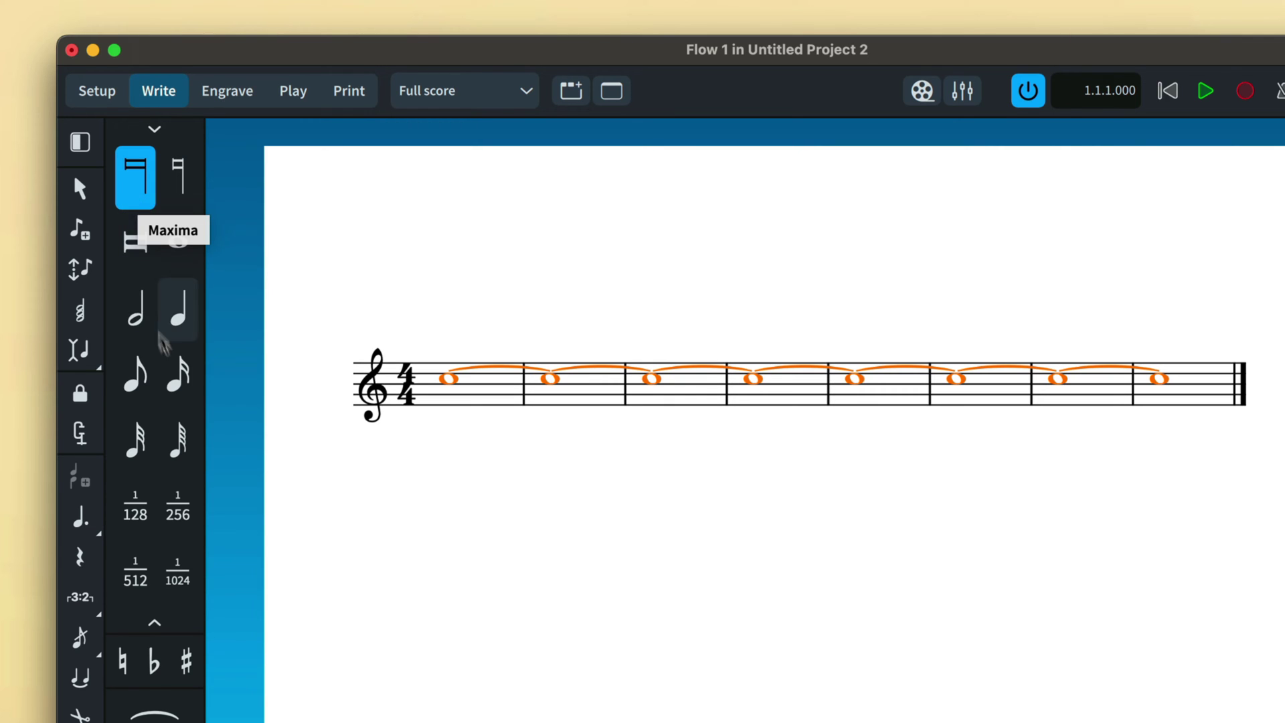
left_click(180, 602)
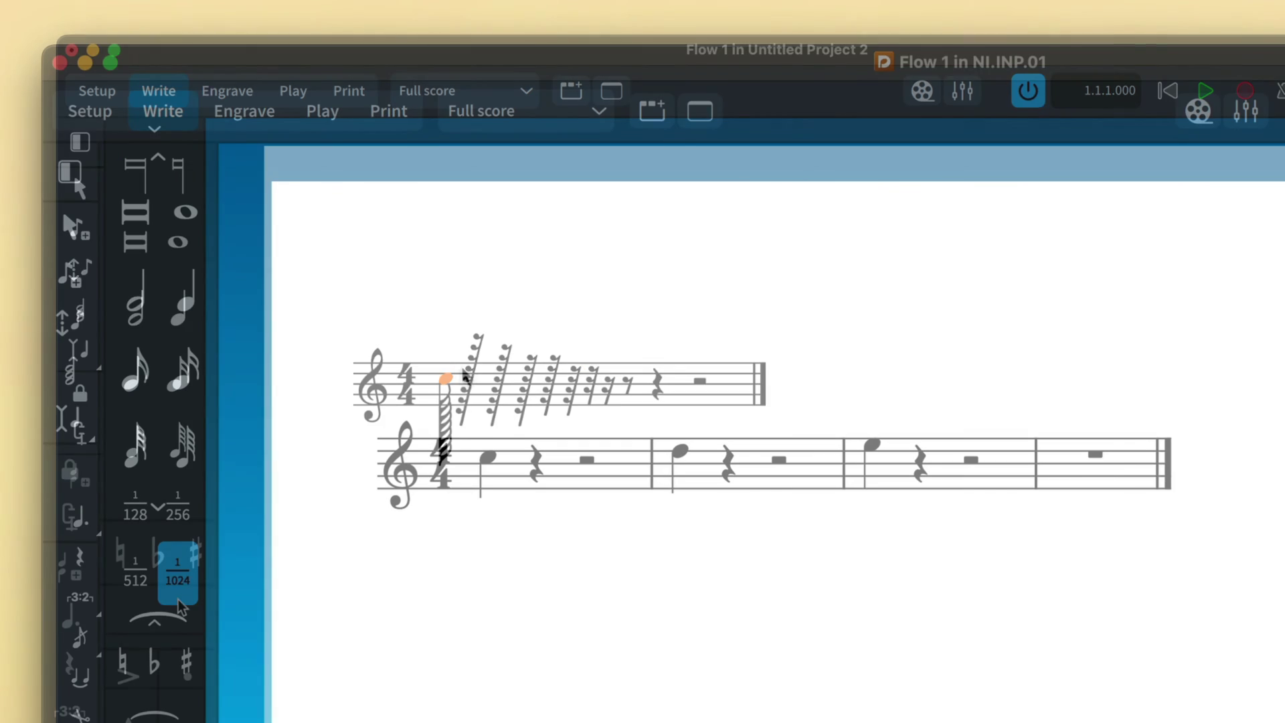
left_click_drag(452, 366, 907, 555)
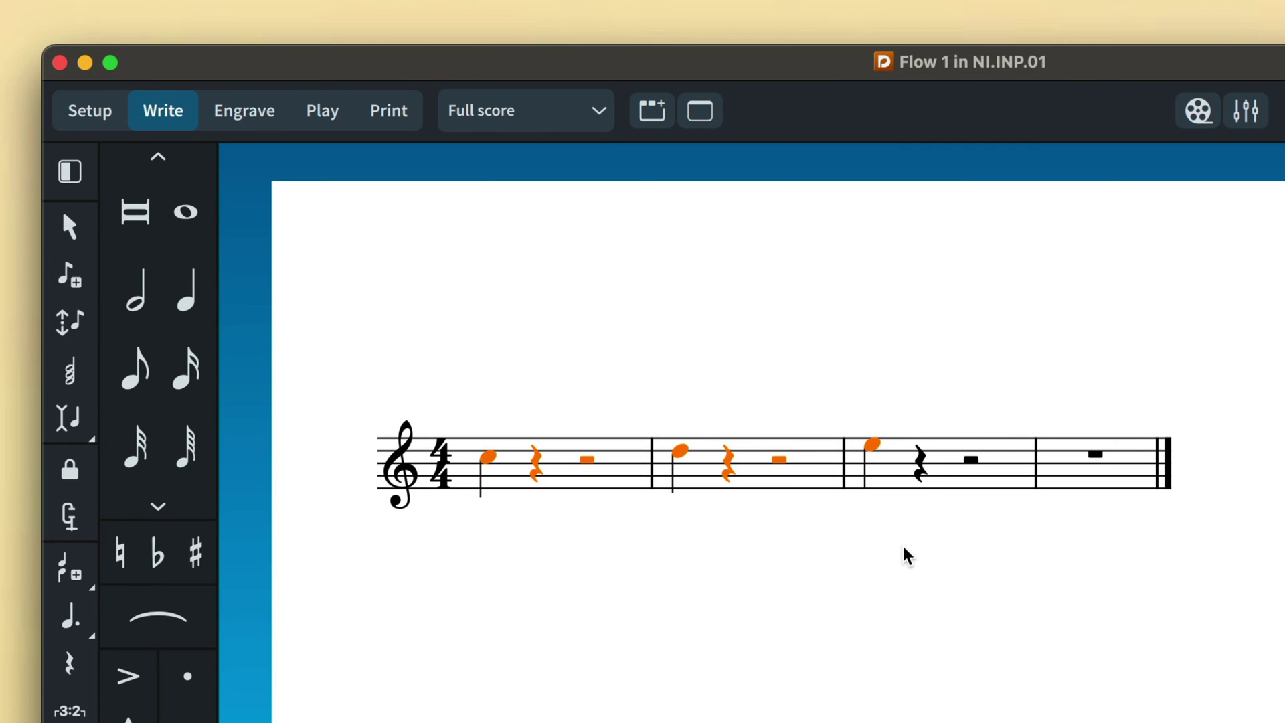
Change the selected notes in bars 1–3 to whole notes, then to half notes
left_click(189, 226)
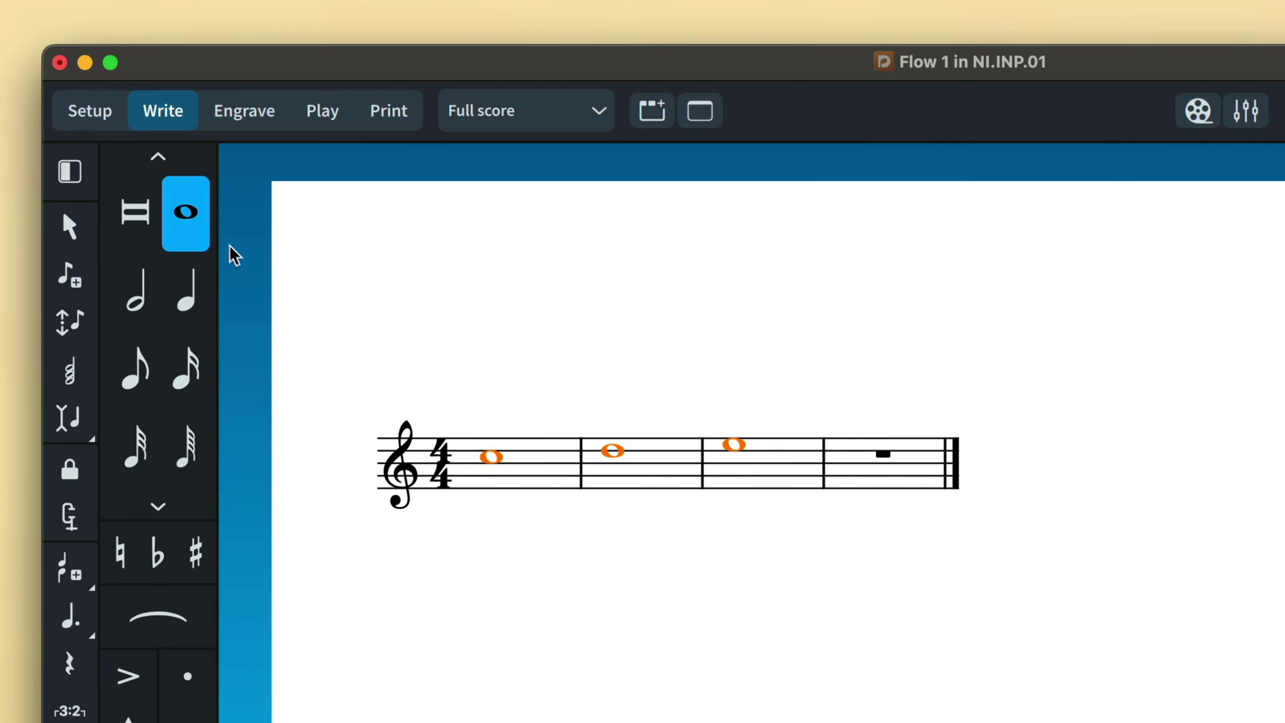
left_click(149, 313)
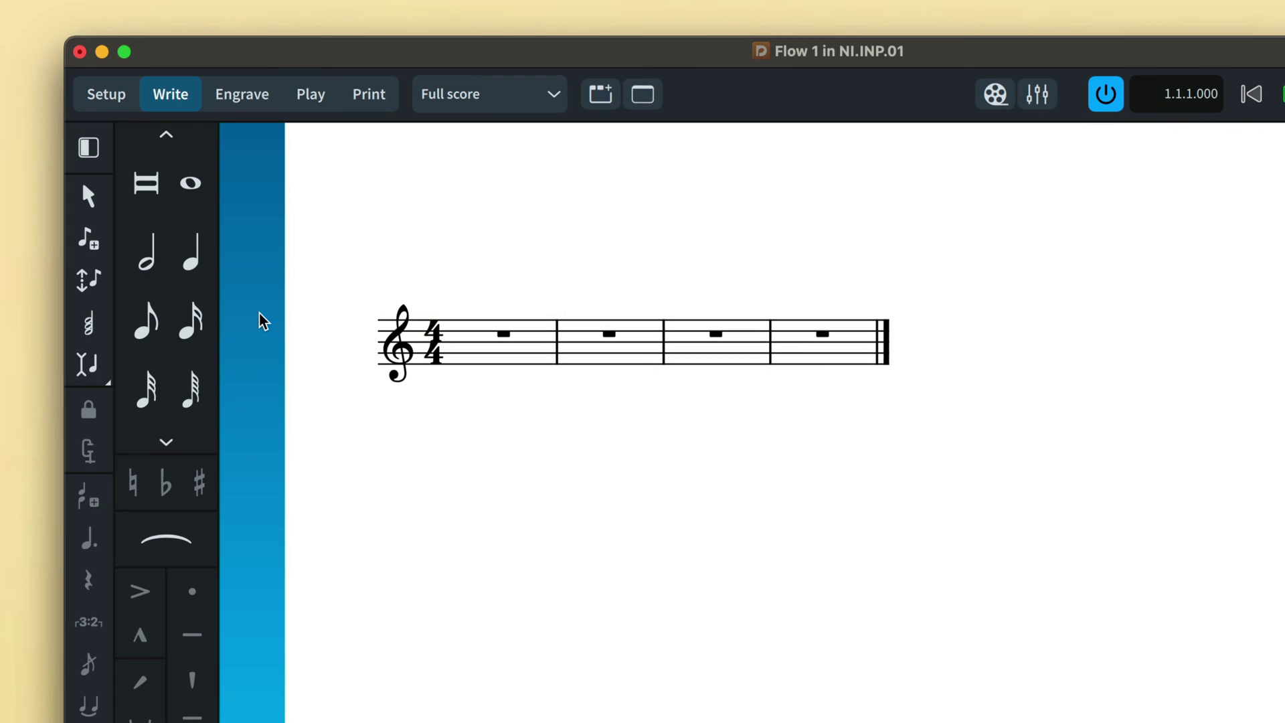
Fill bar 1 with quarter notes A, B, C, D
left_click(193, 255)
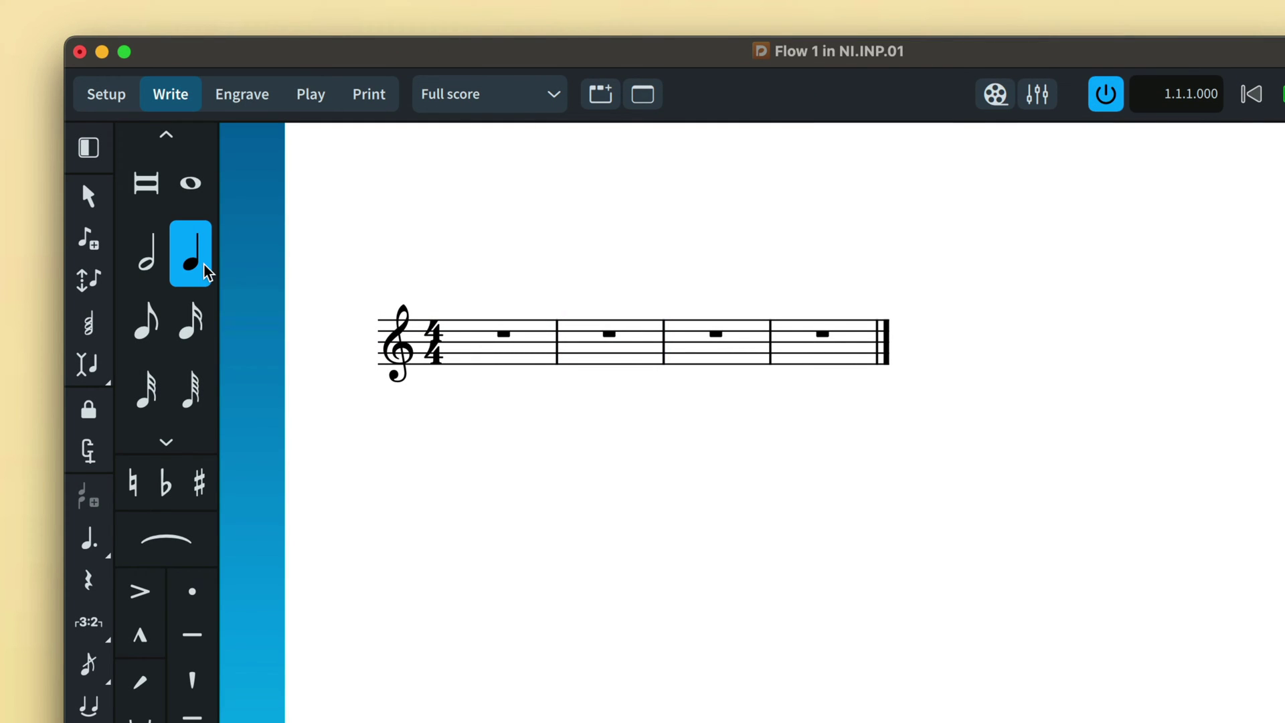
left_click(476, 347)
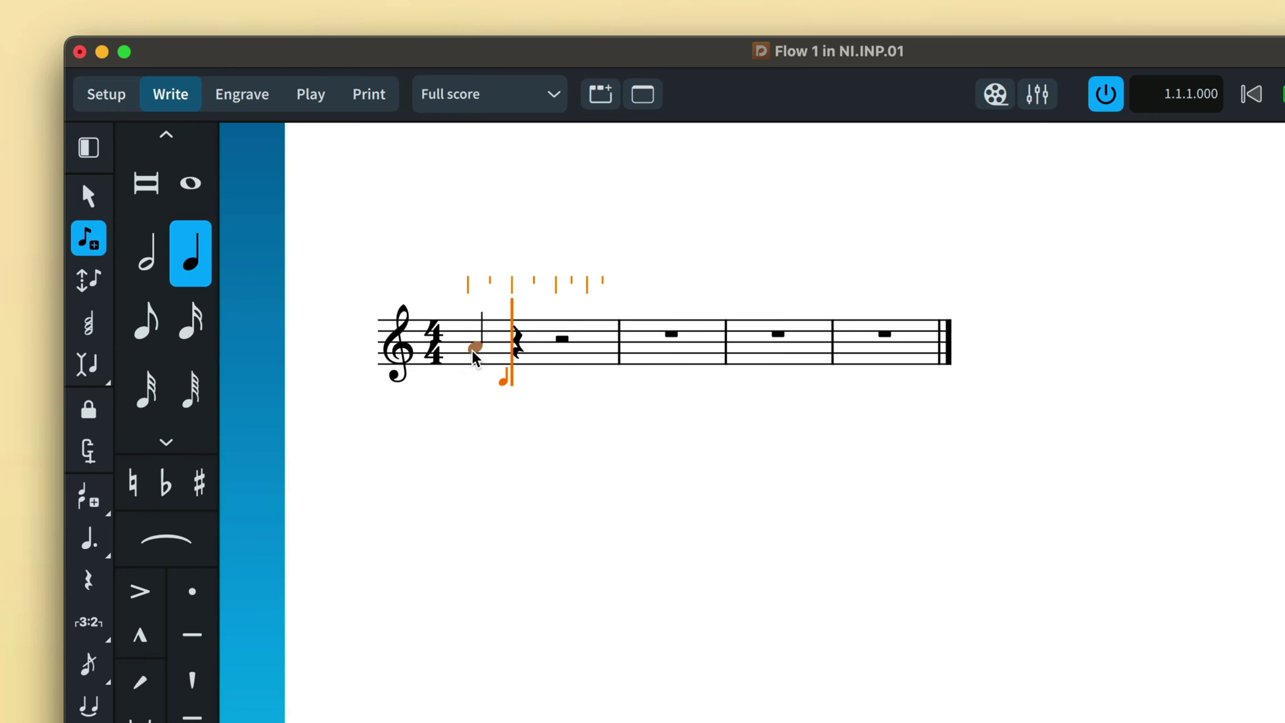
left_click(519, 343)
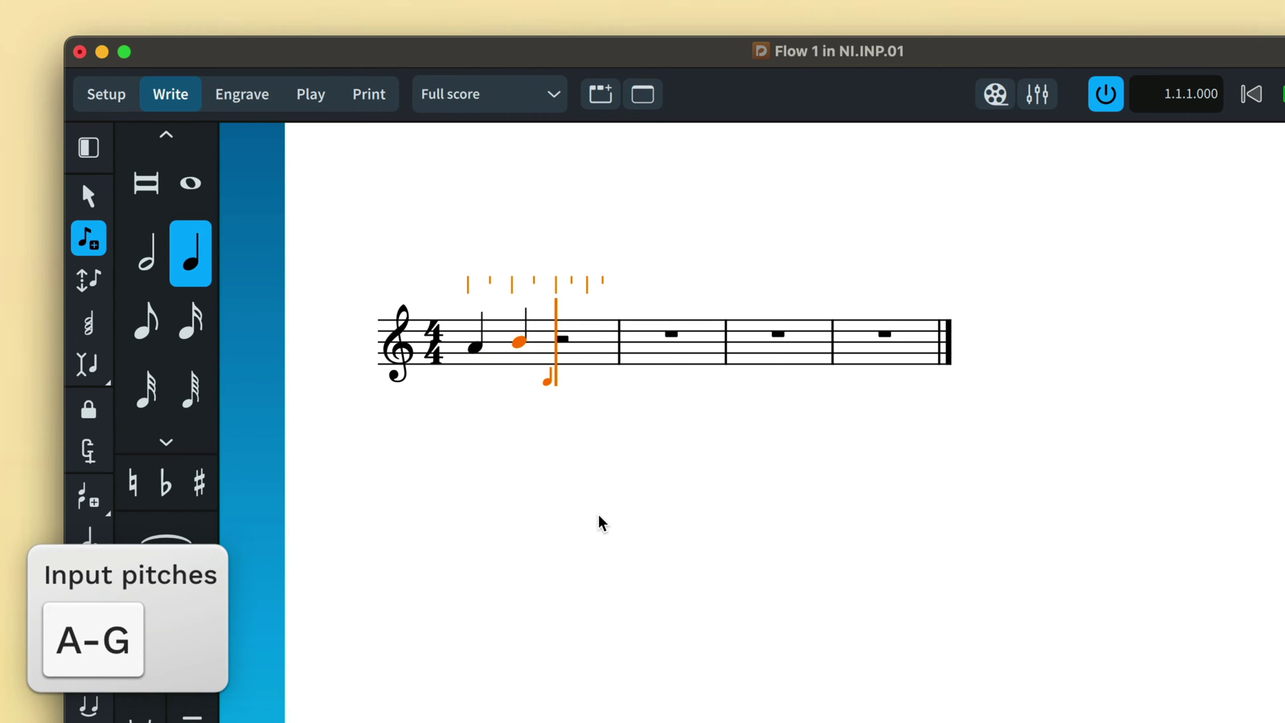
key("c")
key("d")
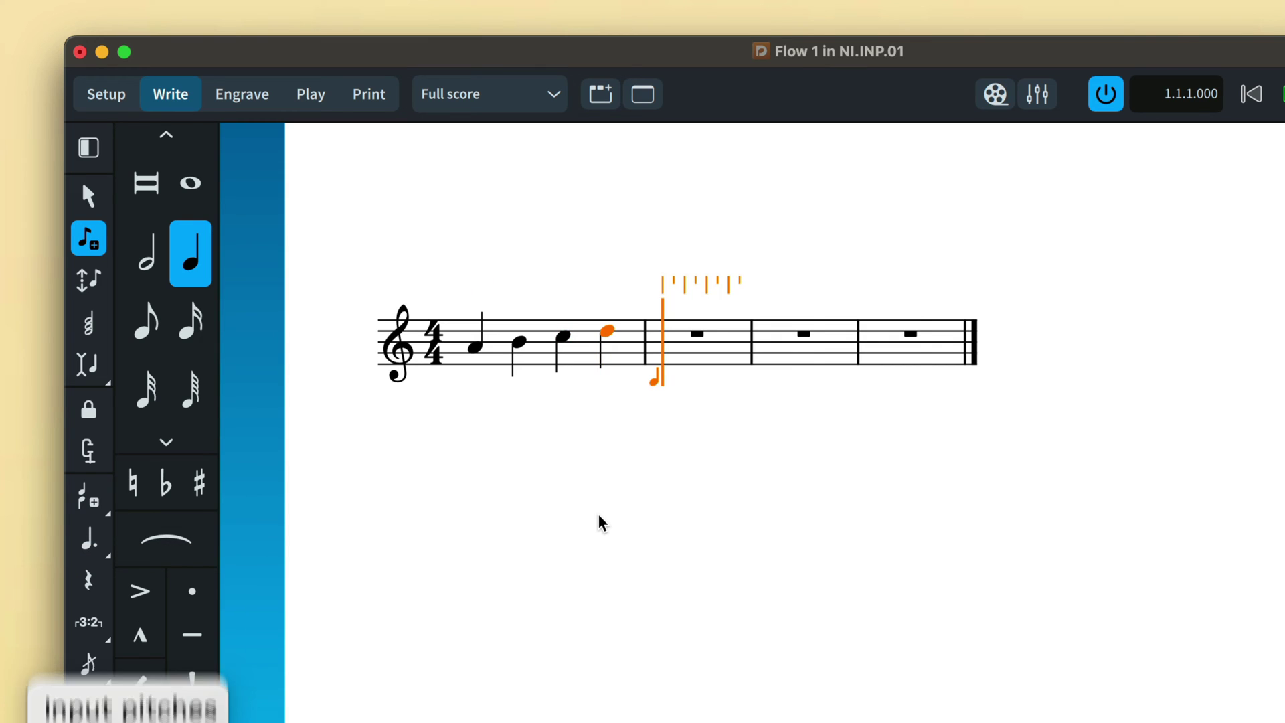
Enter bar 2 as quarter notes C, E, B and a higher G
key("c")
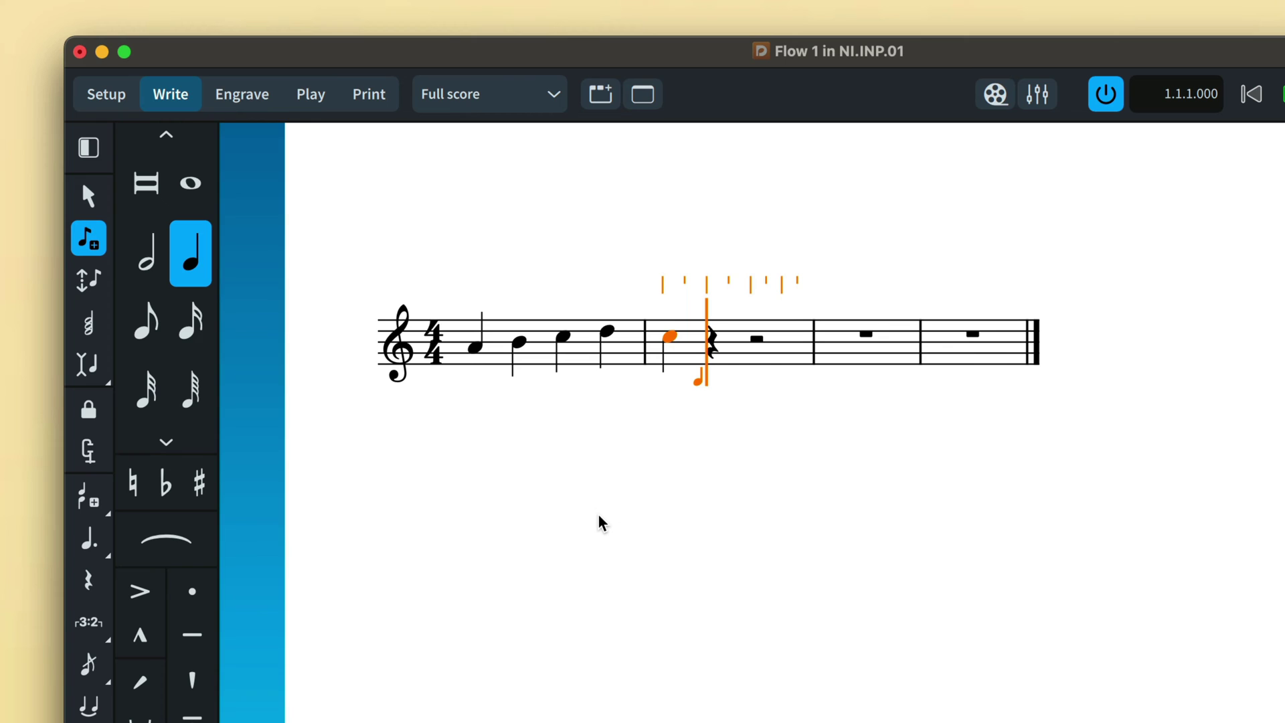
key("e")
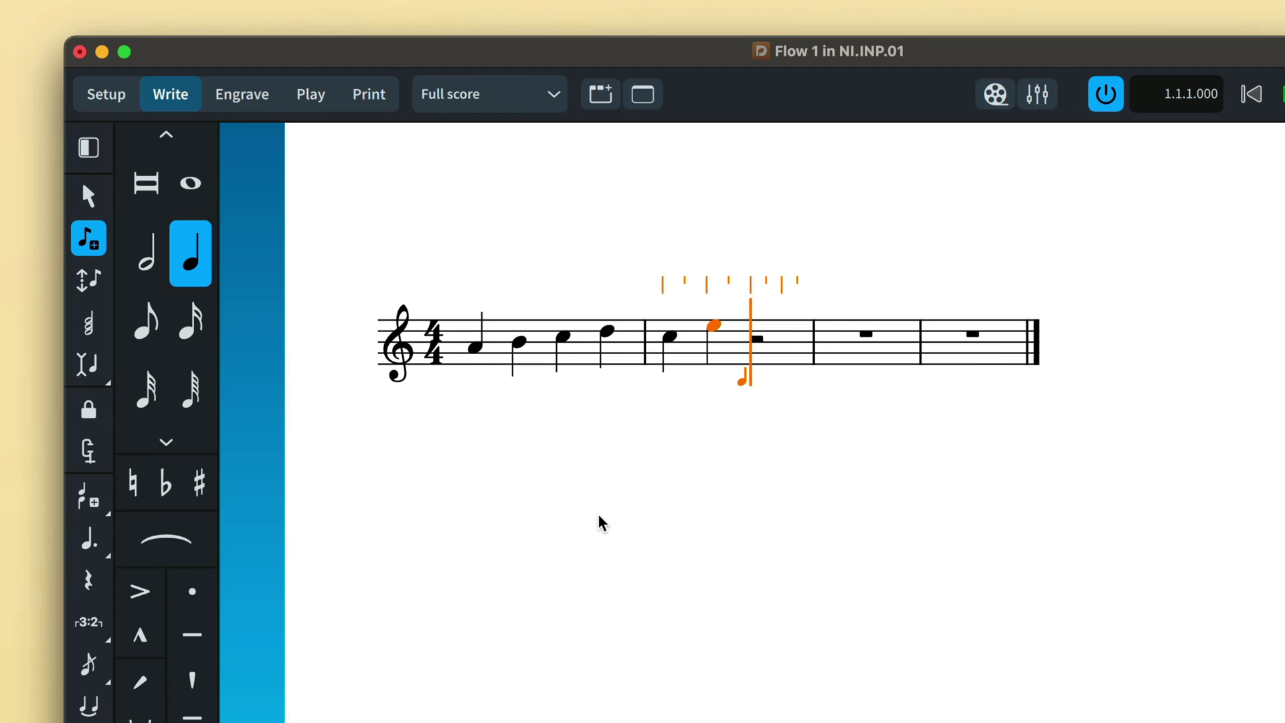
key("b")
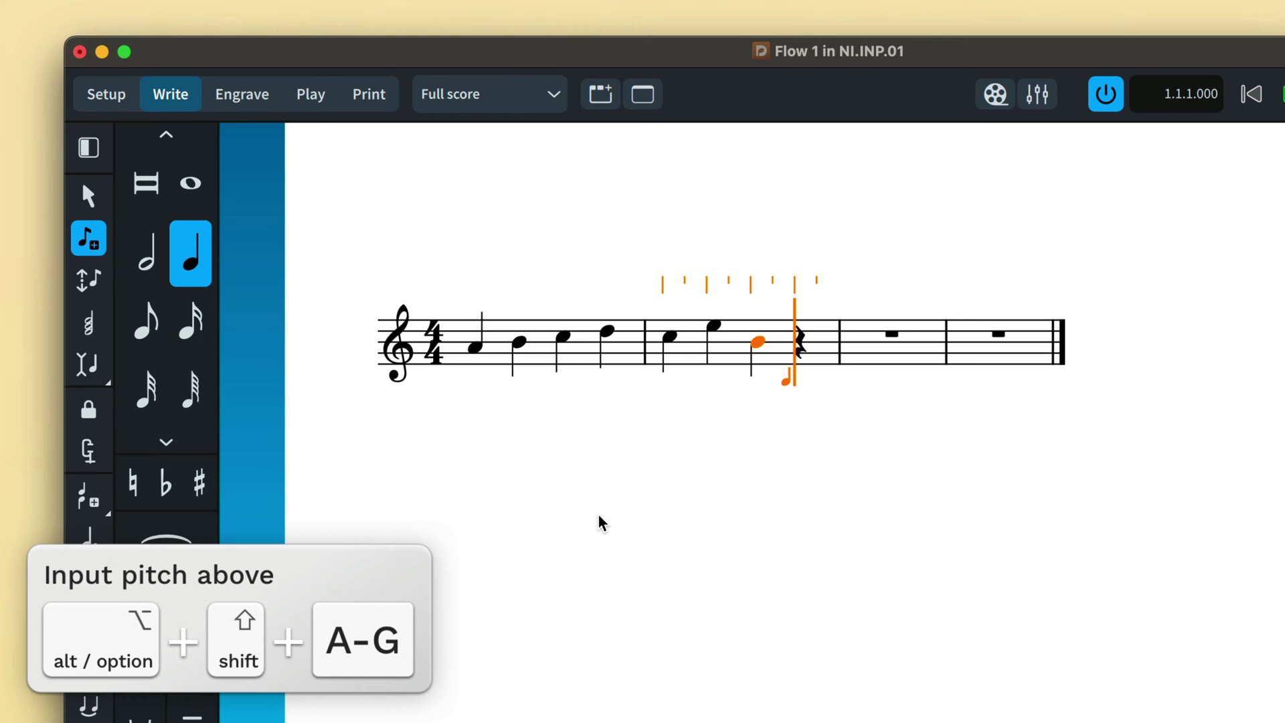
key("alt+shift+g")
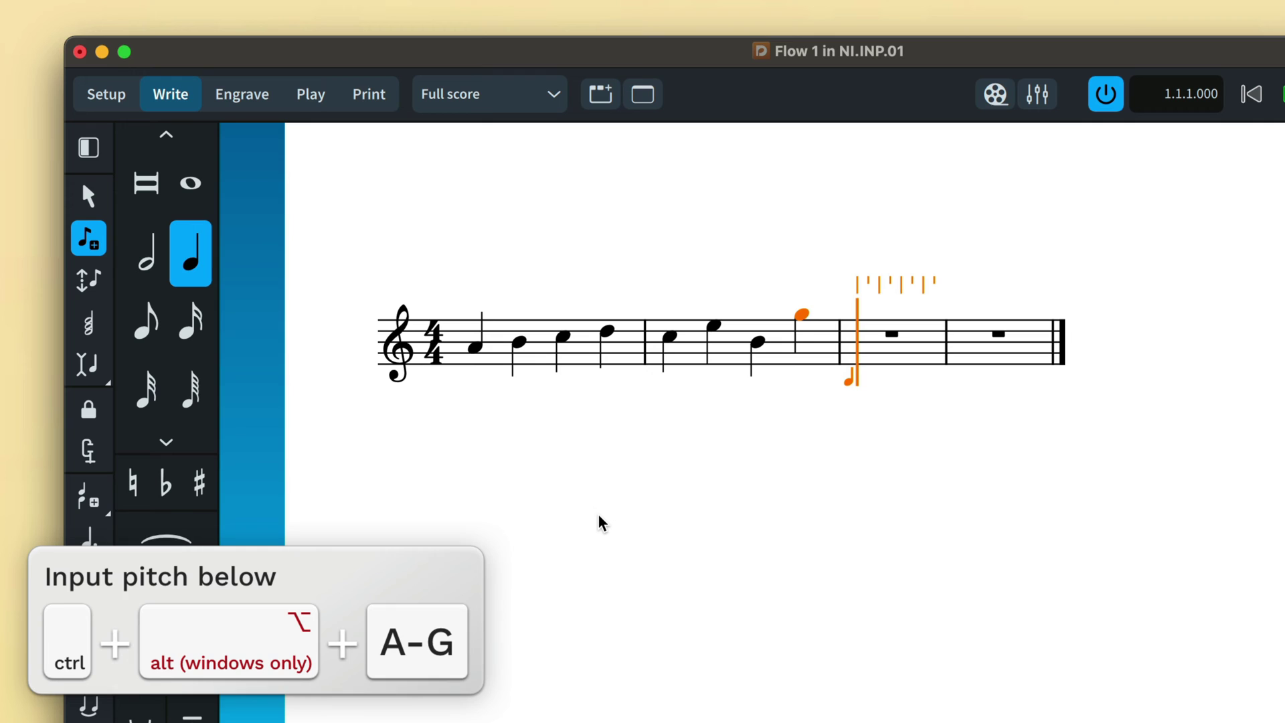
Enter bar 3 as G, E, low C, high G, then start bar 4 with a low B flat
key("ctrl+g")
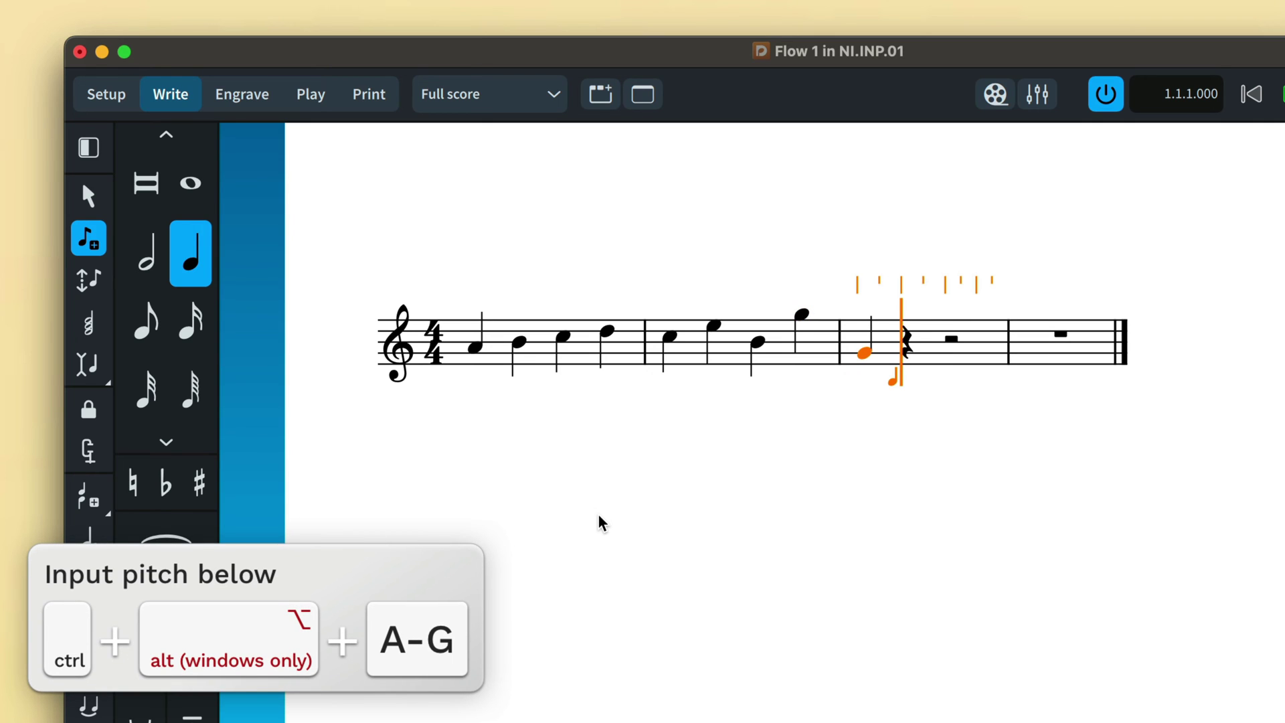
key("alt+shift+e")
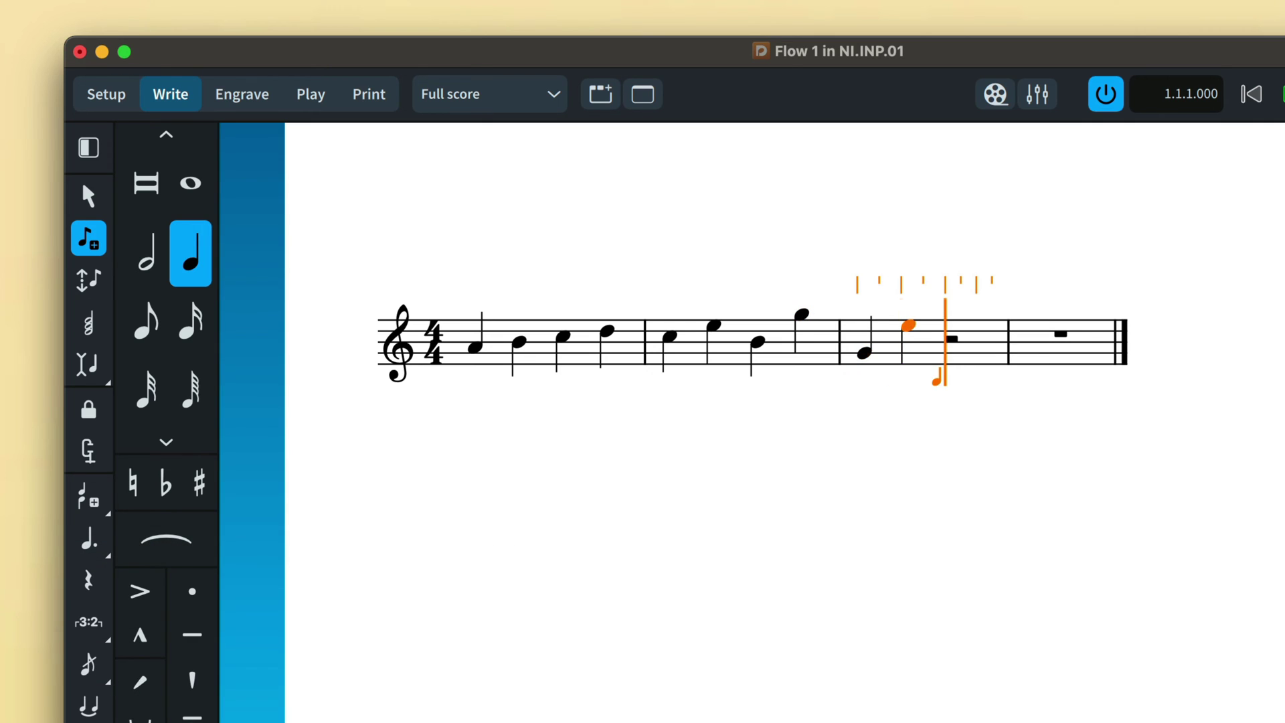
key("ctrl+c")
key("alt+shift+g")
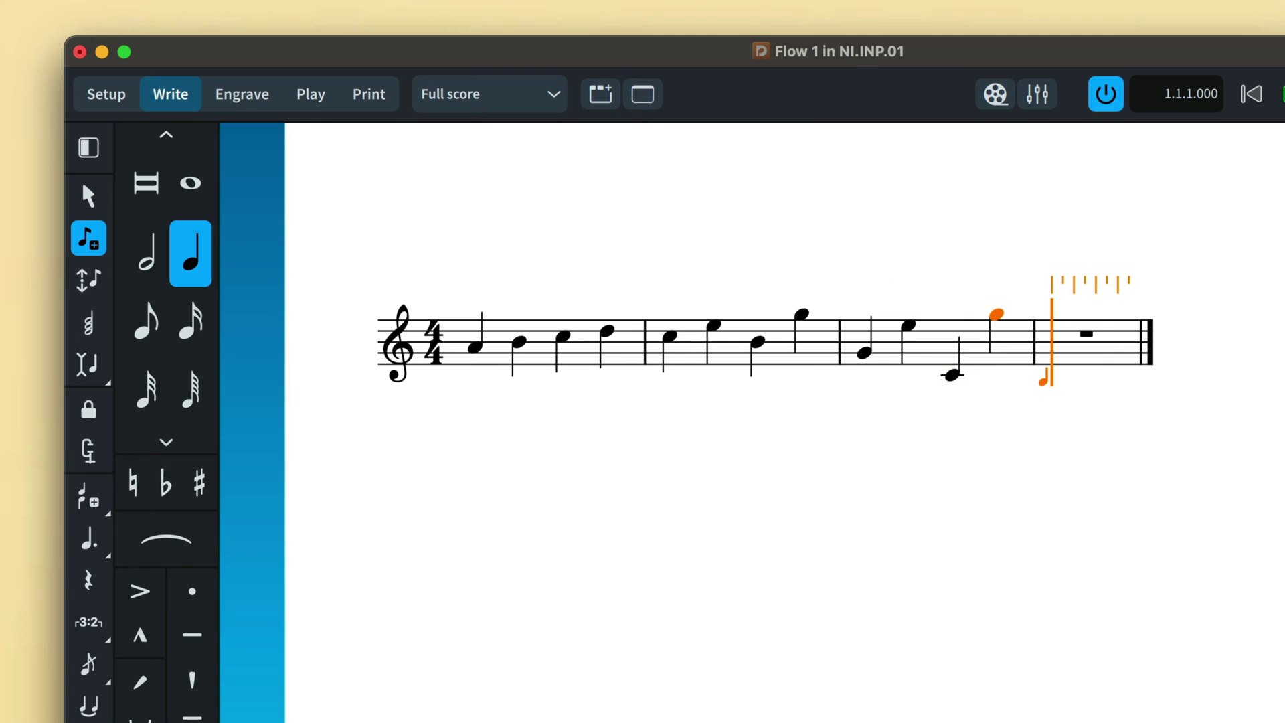
key("minus")
key("ctrl+b")
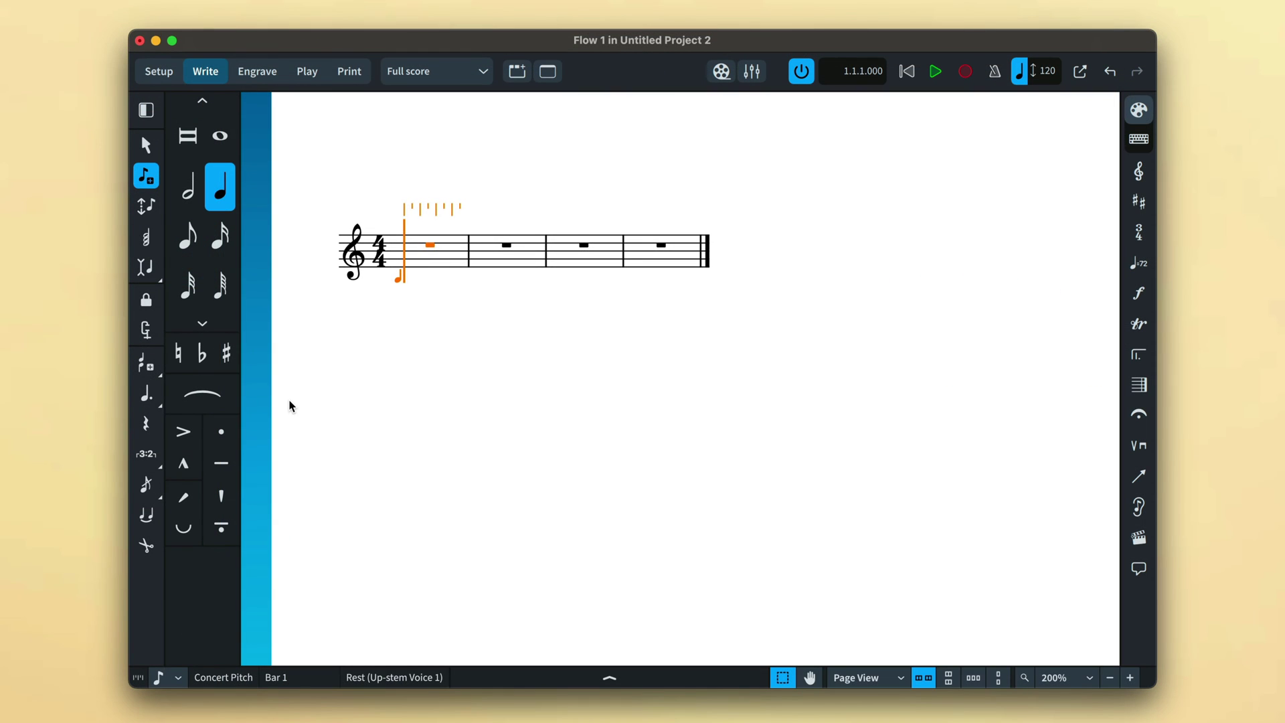
Enter G#, Bb and B natural quarter notes using the Notes panel accidental buttons
left_click(227, 354)
key("g")
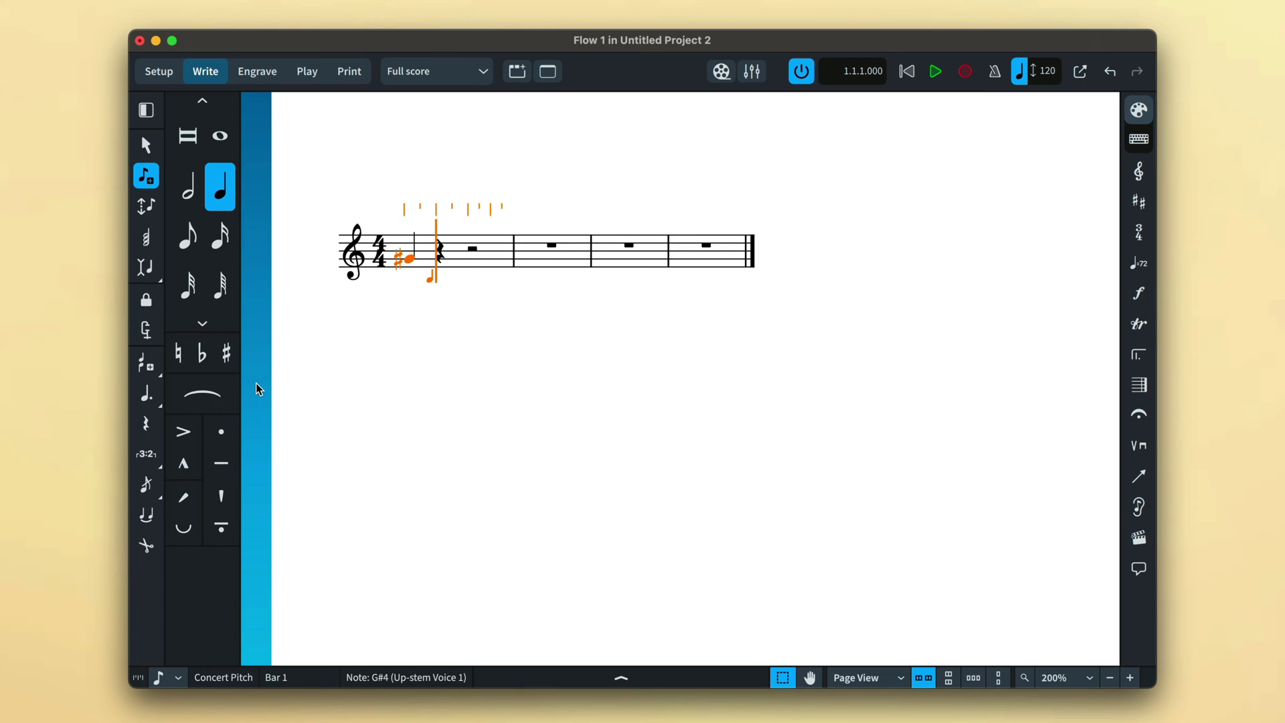
left_click(201, 353)
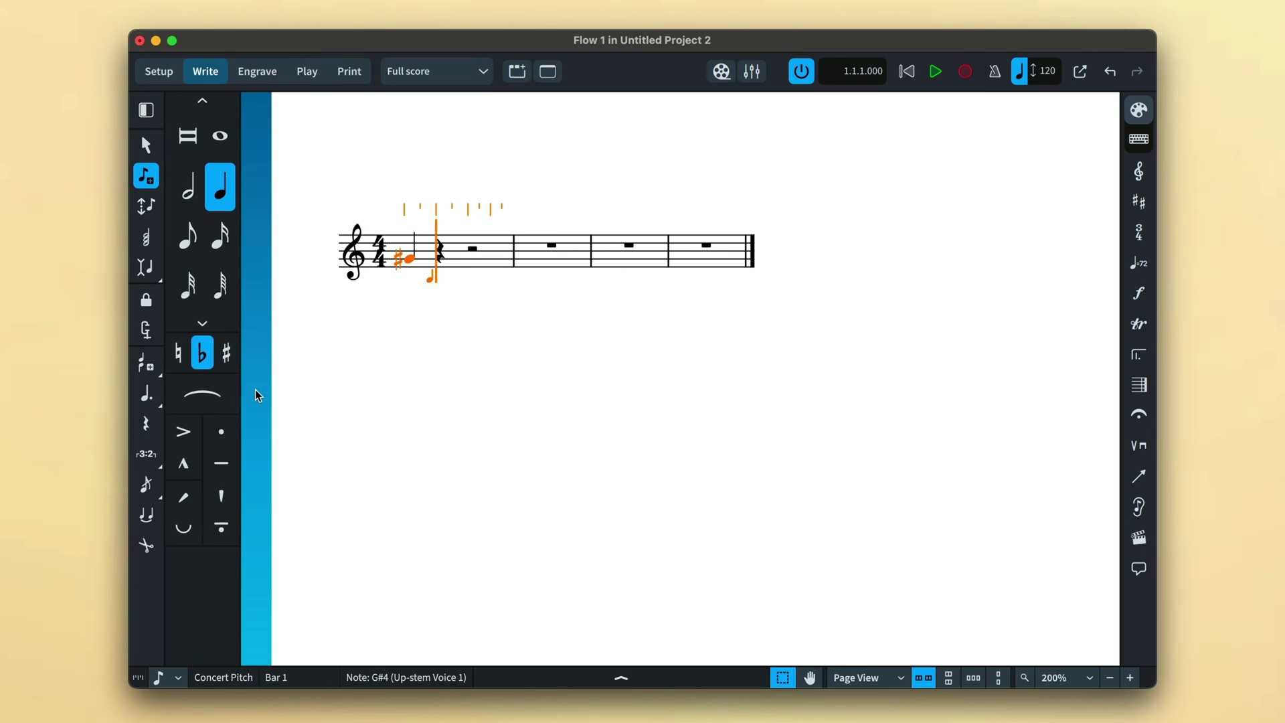
key("b")
left_click(182, 357)
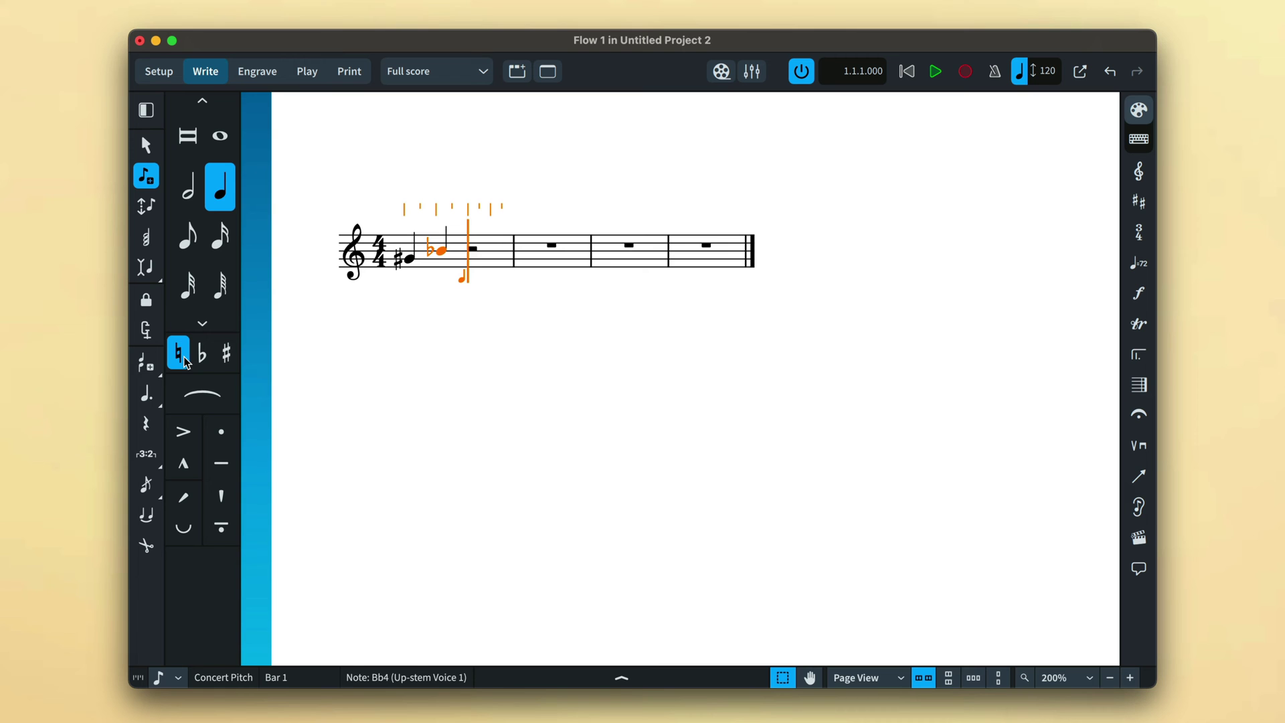
key("b")
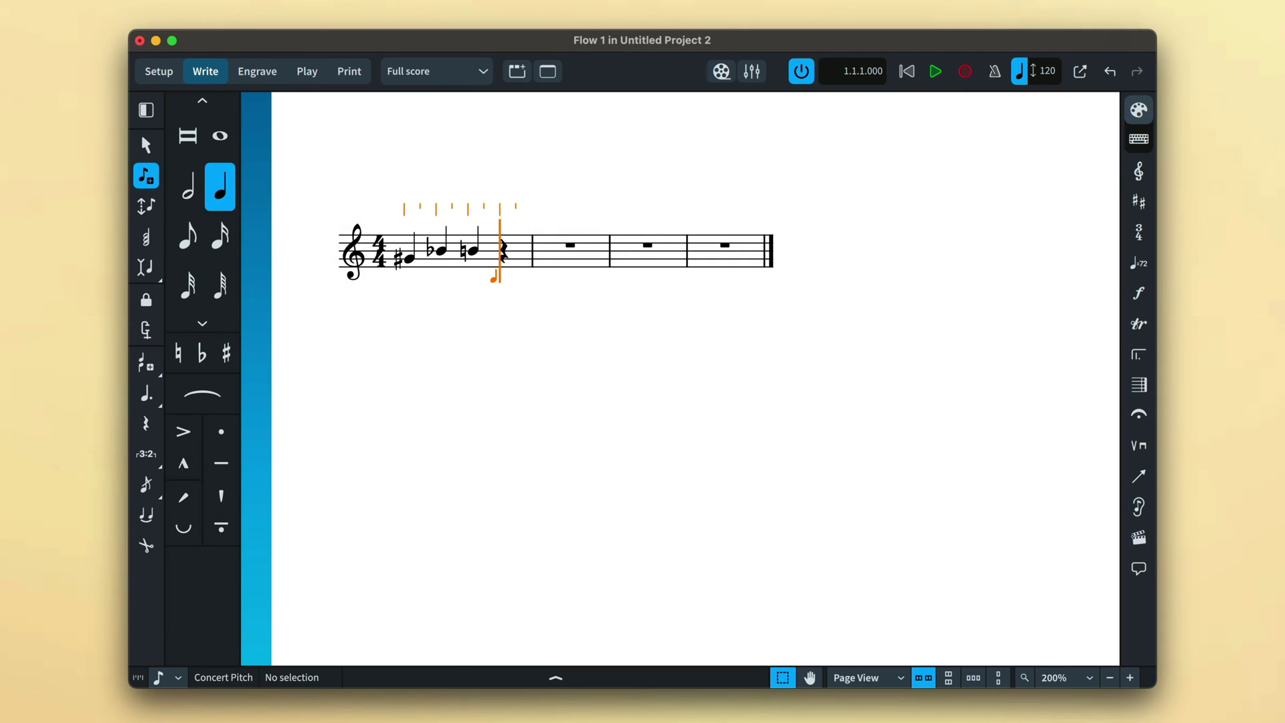
Finish bar 1 with C#, then enter Eb, D, F#, G in bar 2 using accidental keys
key("equal")
key("c")
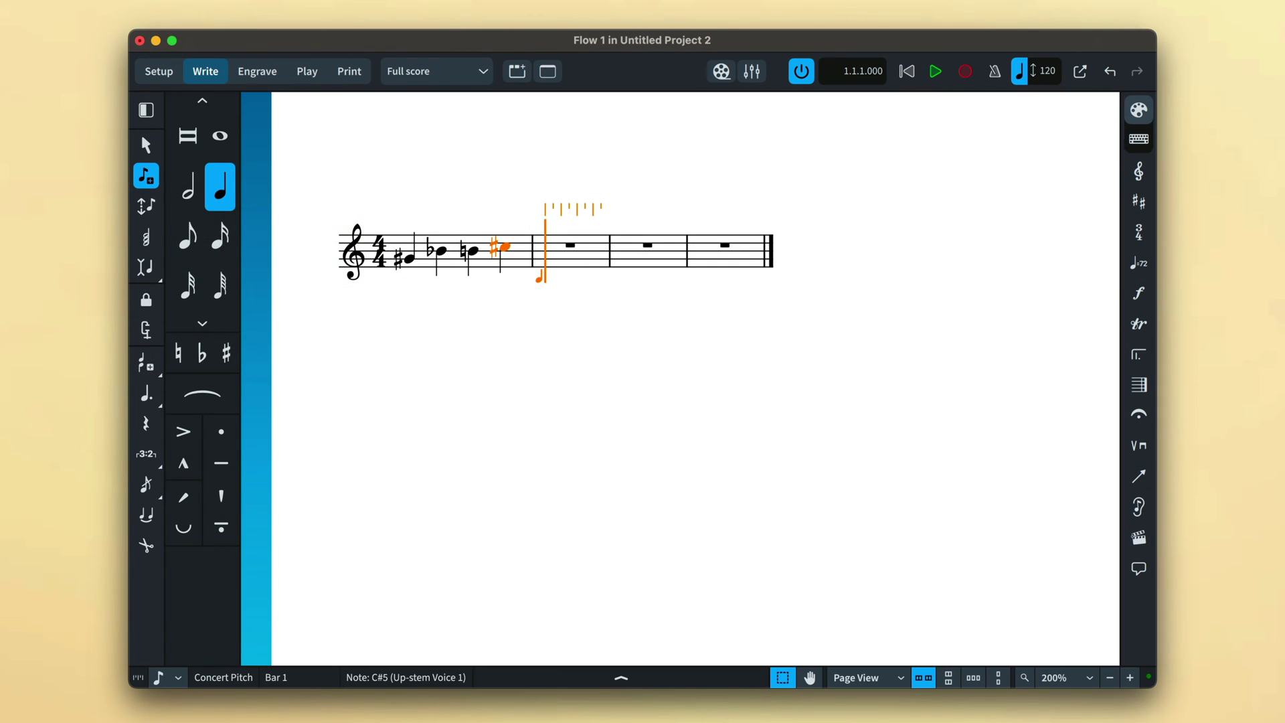
key("minus")
key("e")
key("d")
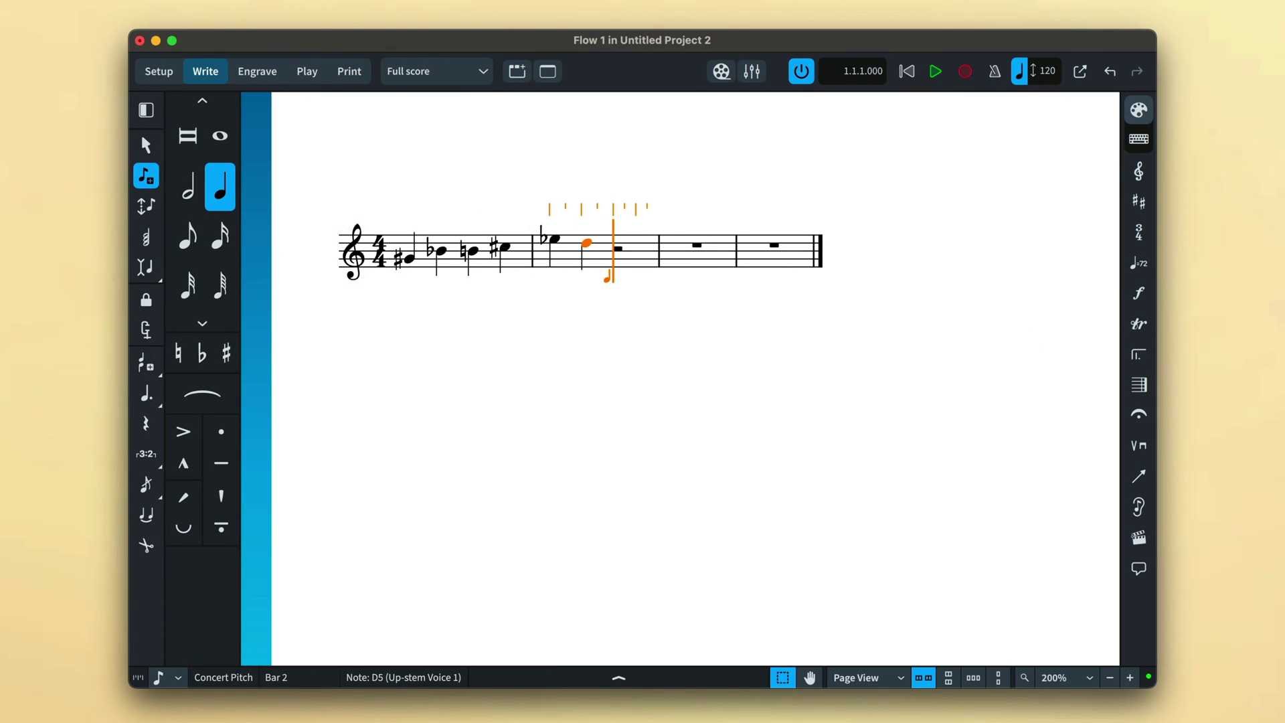
key("equal")
key("f")
key("g")
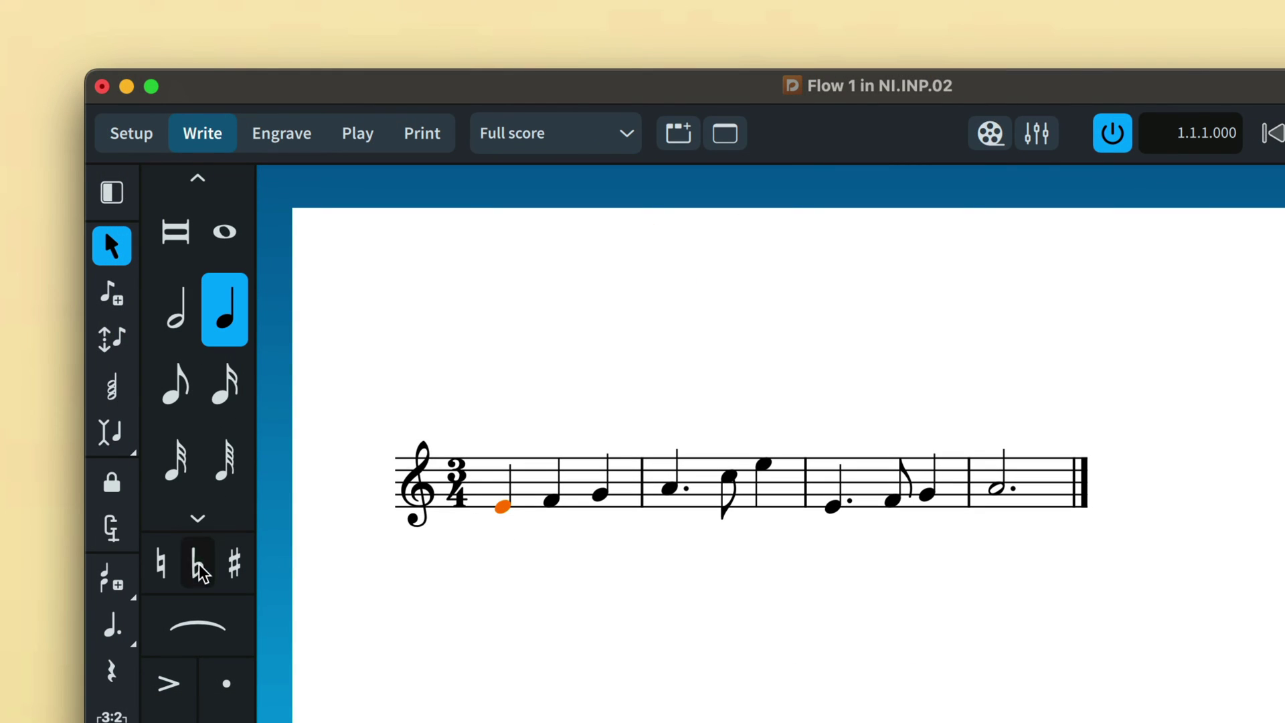
Flatten the first note to E flat, sharpen the second to F sharp, and sharpen bar 3's F and G
key("minus")
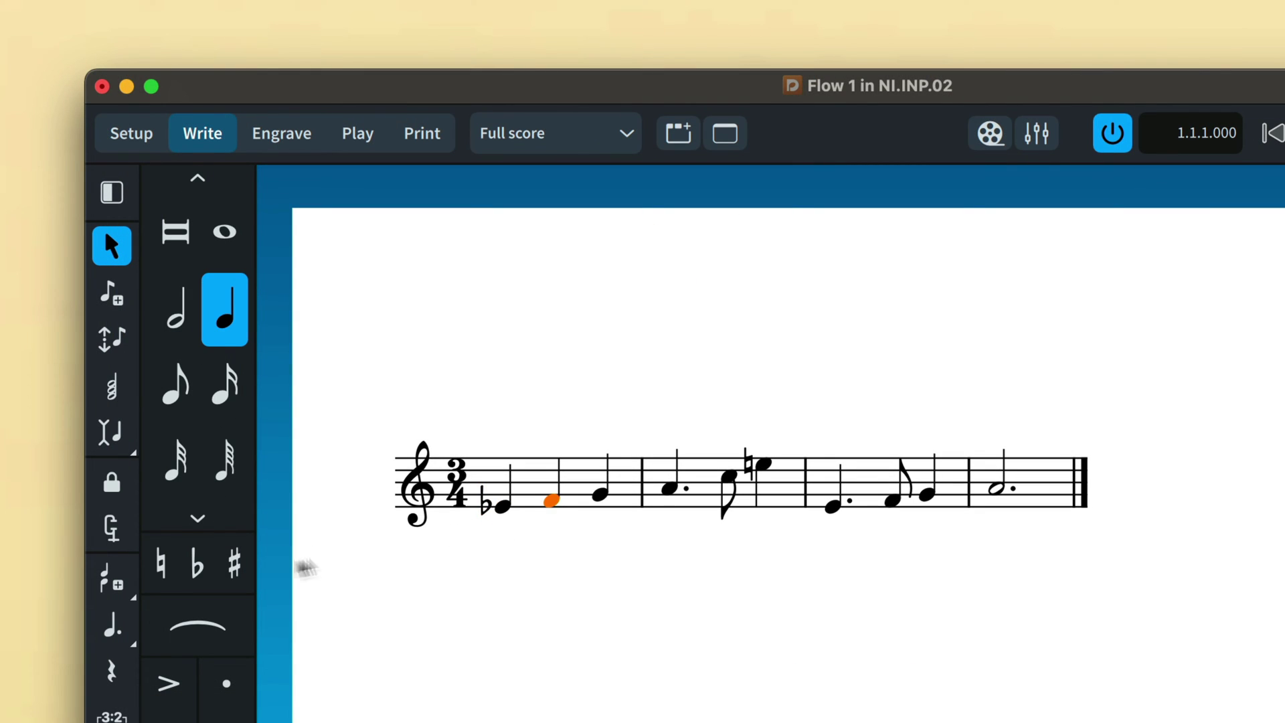
left_click(234, 563)
left_click_drag(867, 422, 951, 553)
key("equal")
key("Escape")
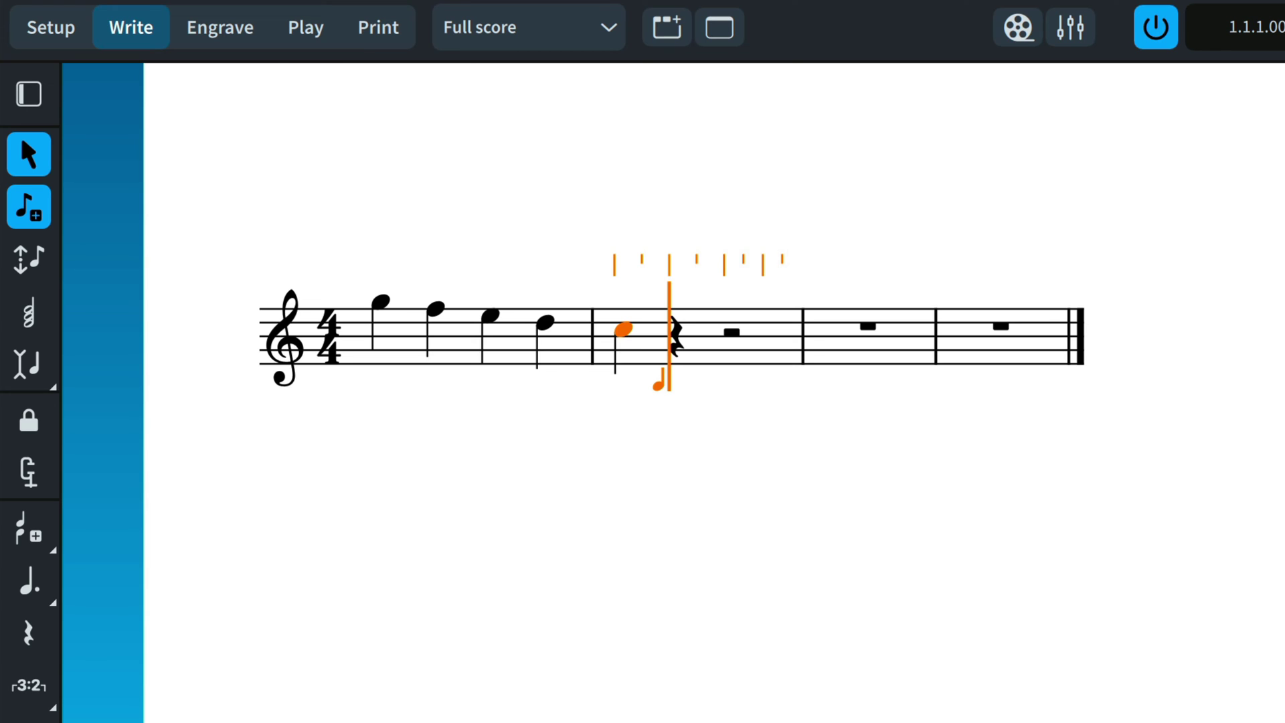
Step the note's pitch through E, D, C, B back to C, then test octave shifts
key("alt+Up")
key("alt+Up")
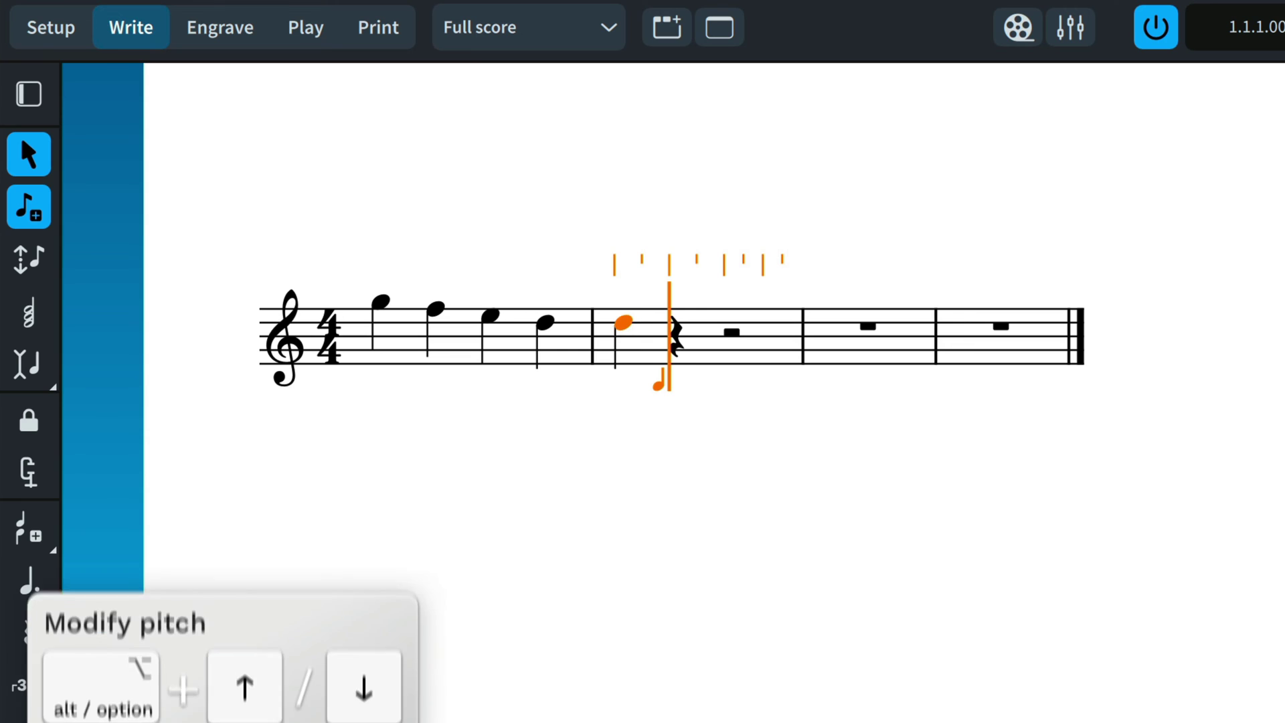
key("alt+Down")
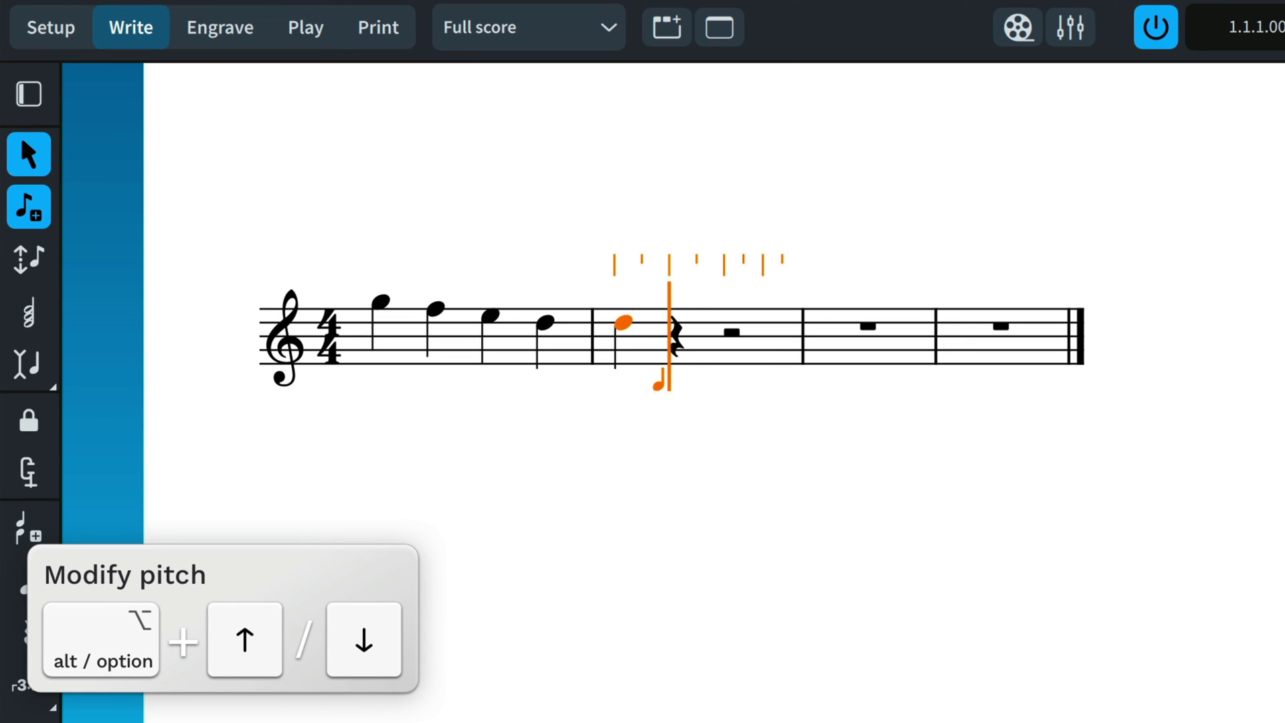
key("alt+Down")
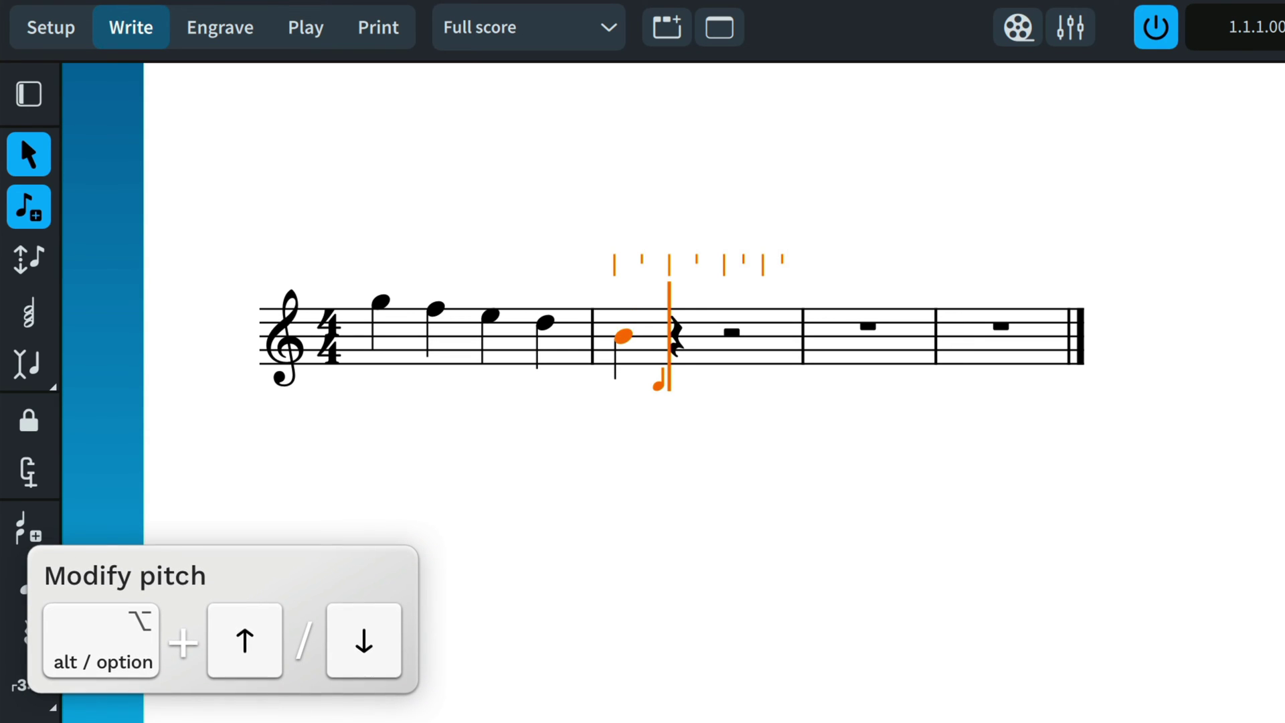
key("alt+Down")
key("alt+Up")
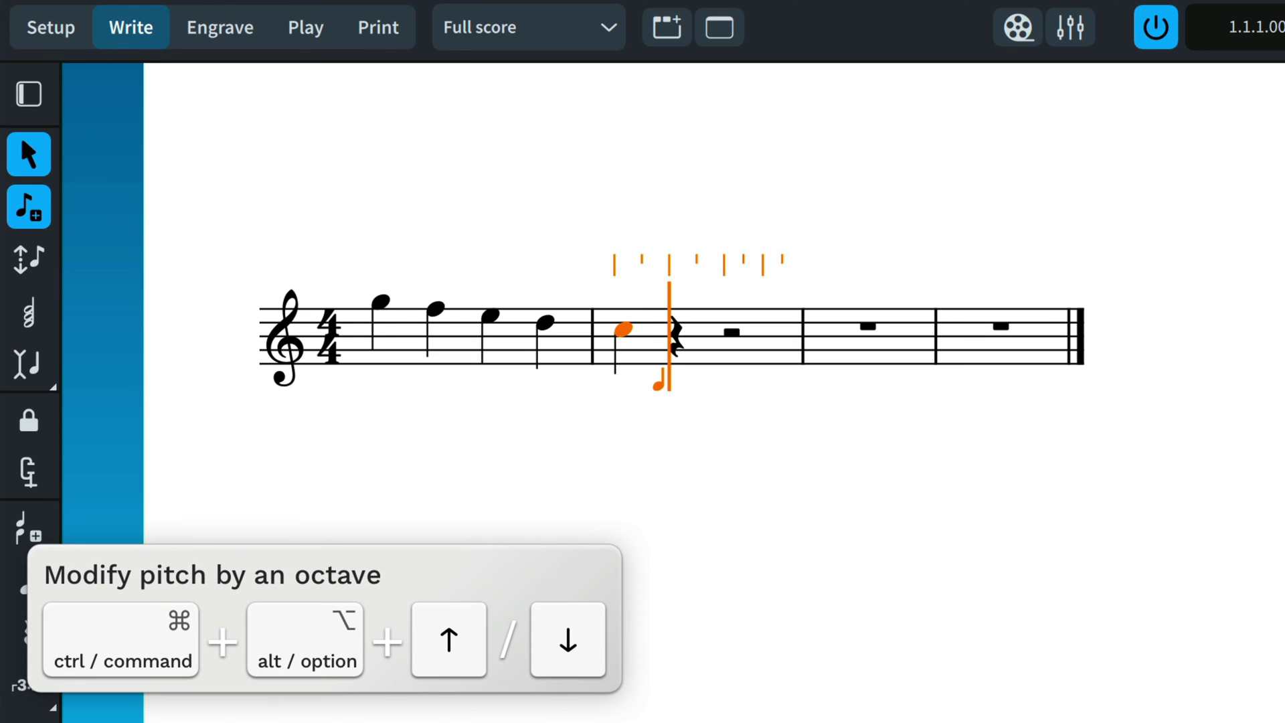
key("ctrl+alt+Up")
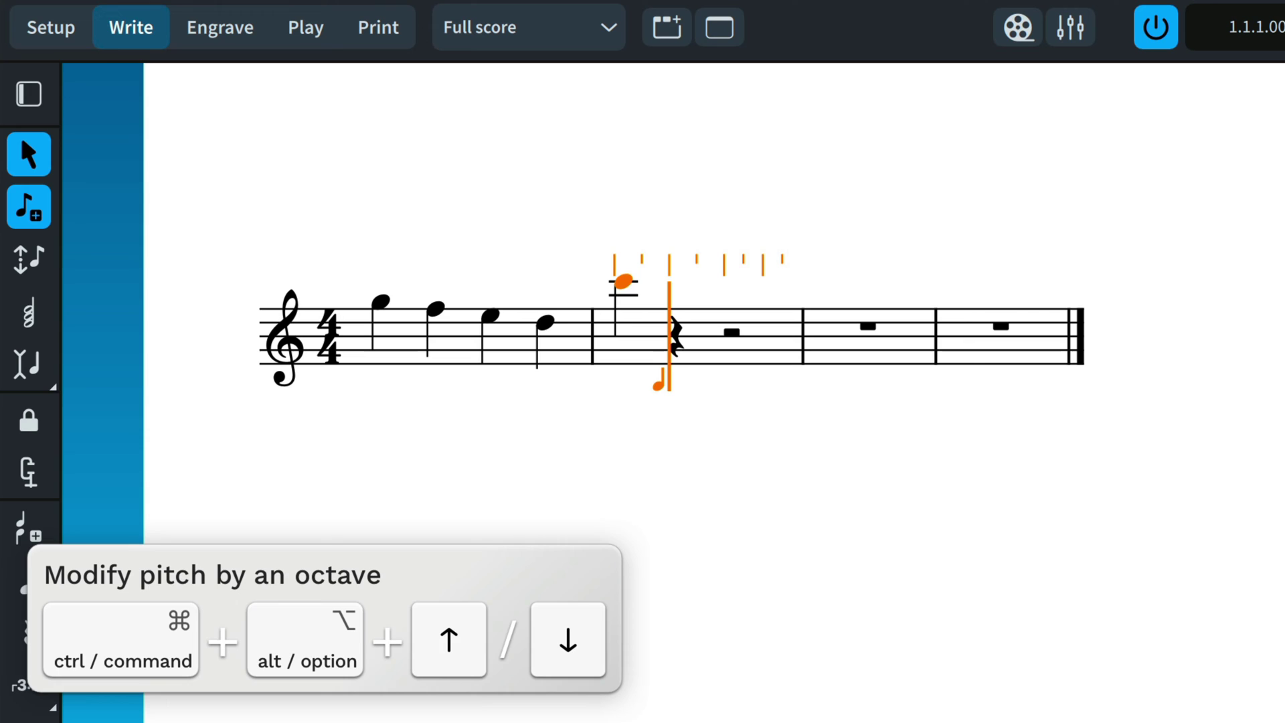
key("ctrl+alt+Down")
key("ctrl+alt+Down")
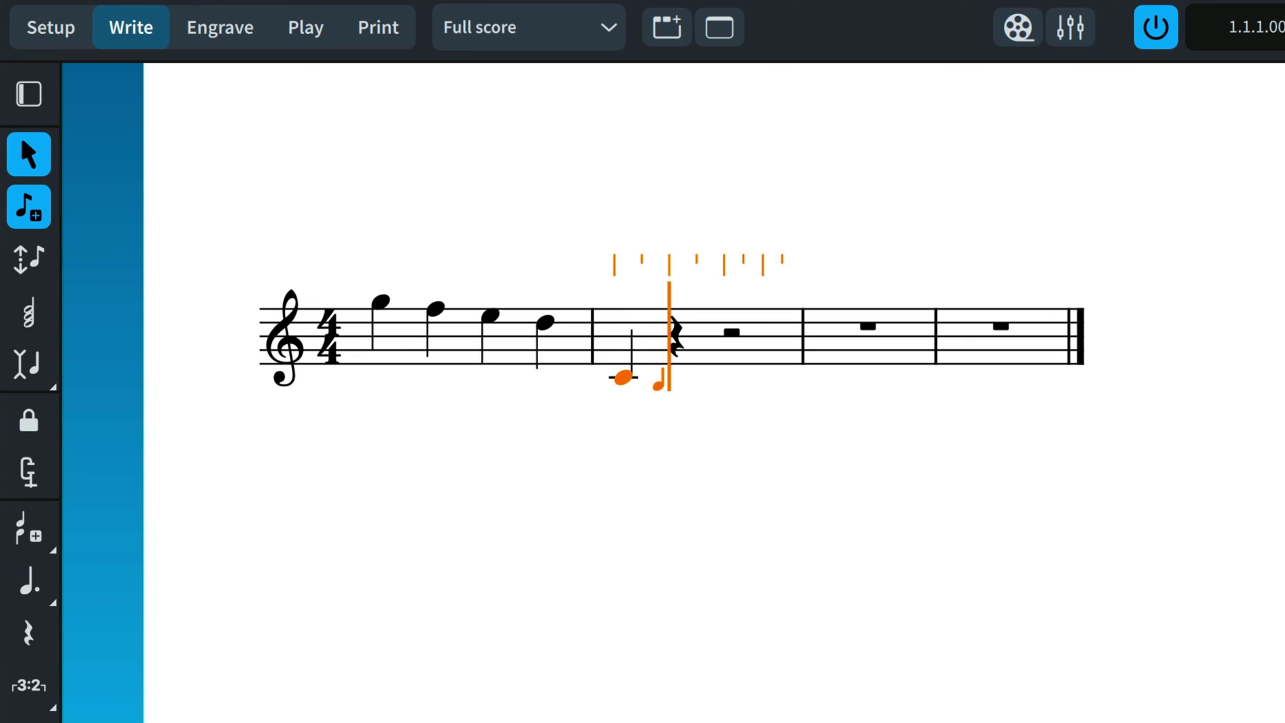
Raise the note to C5, lengthen it to a half note, then shorten it back to a quarter
key("ctrl+alt+Up")
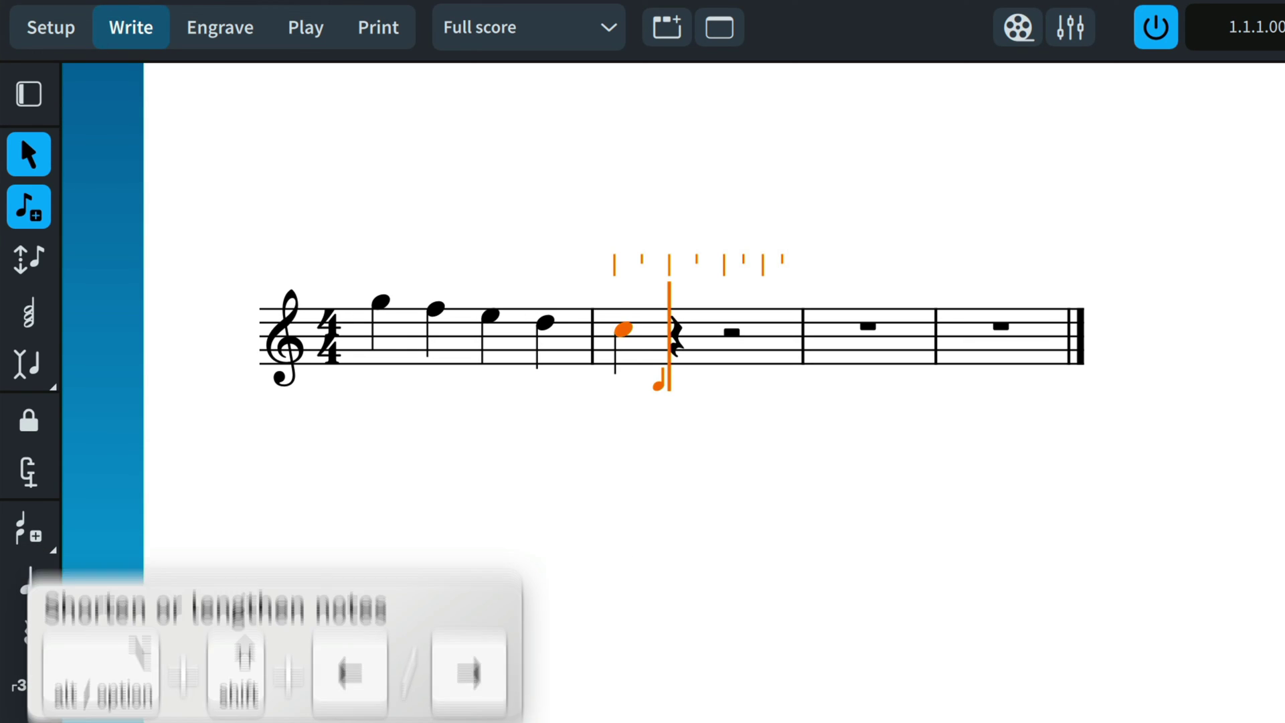
key("alt+shift+Right")
key("alt+shift+Right")
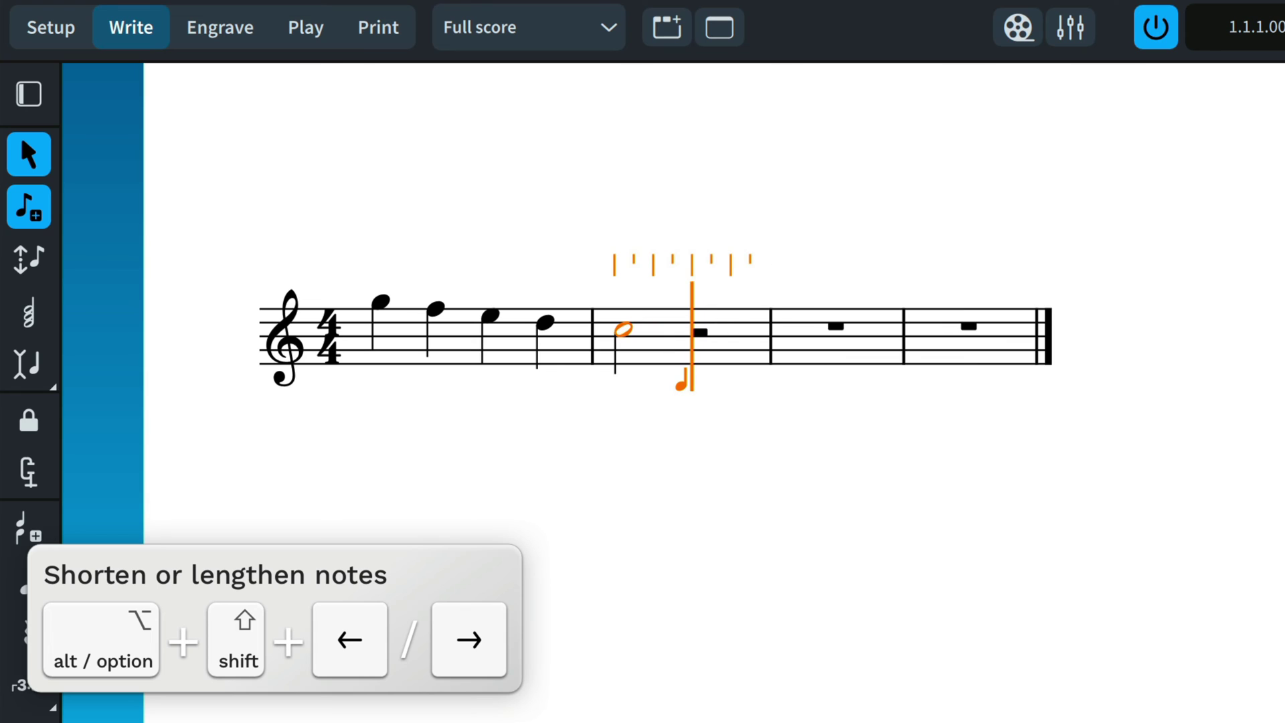
key("alt+shift+Left")
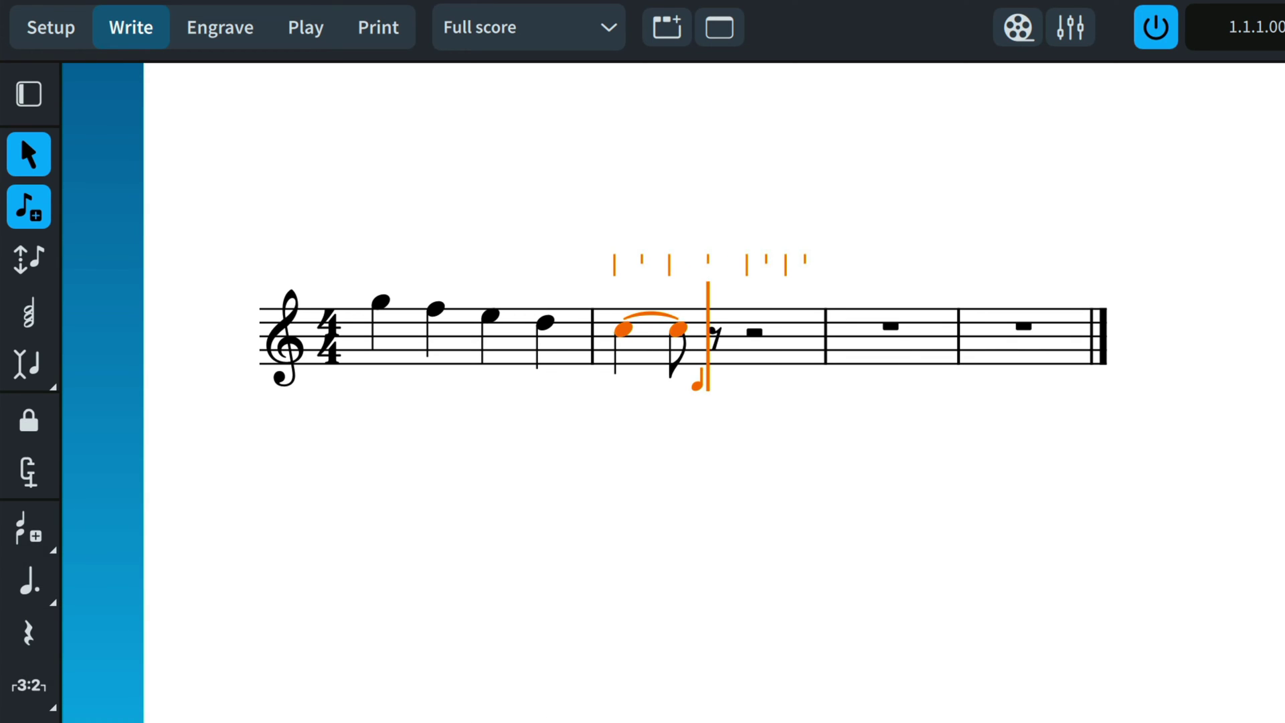
key("alt+shift+Left")
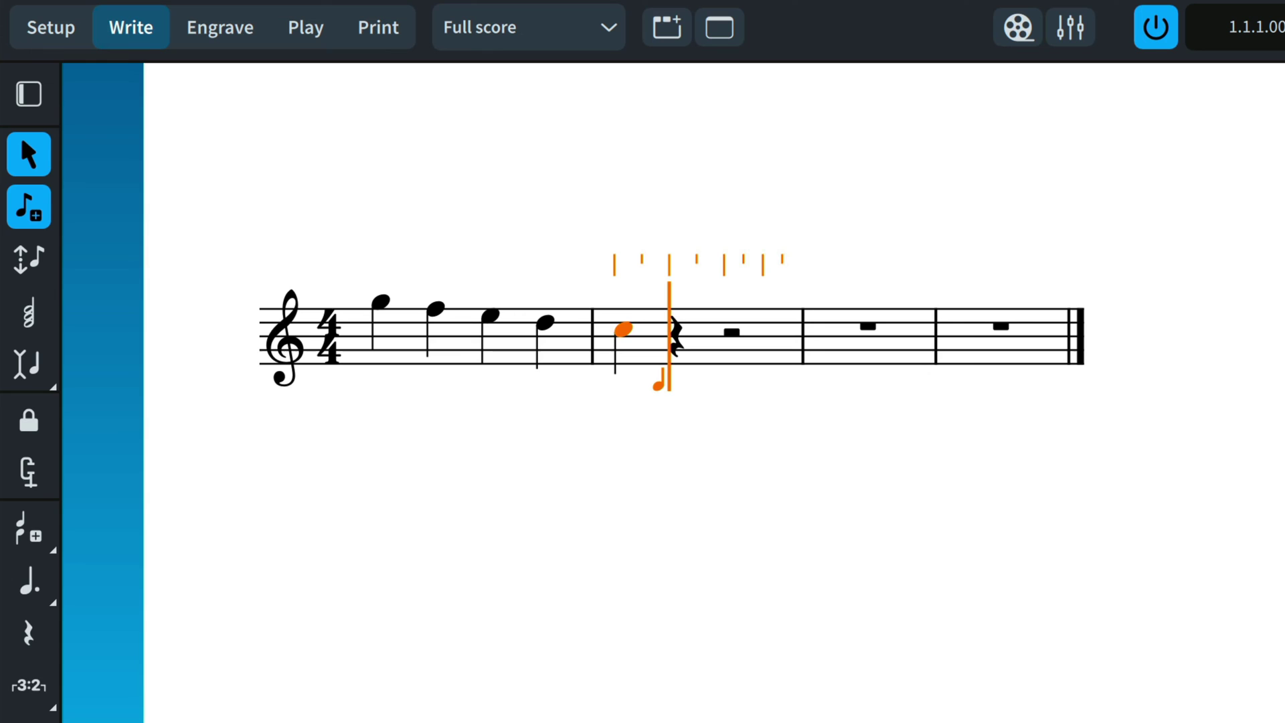
Delete bar 2's note and bar 1's last three notes, leaving only the opening G5
key("BackSpace")
key("BackSpace")
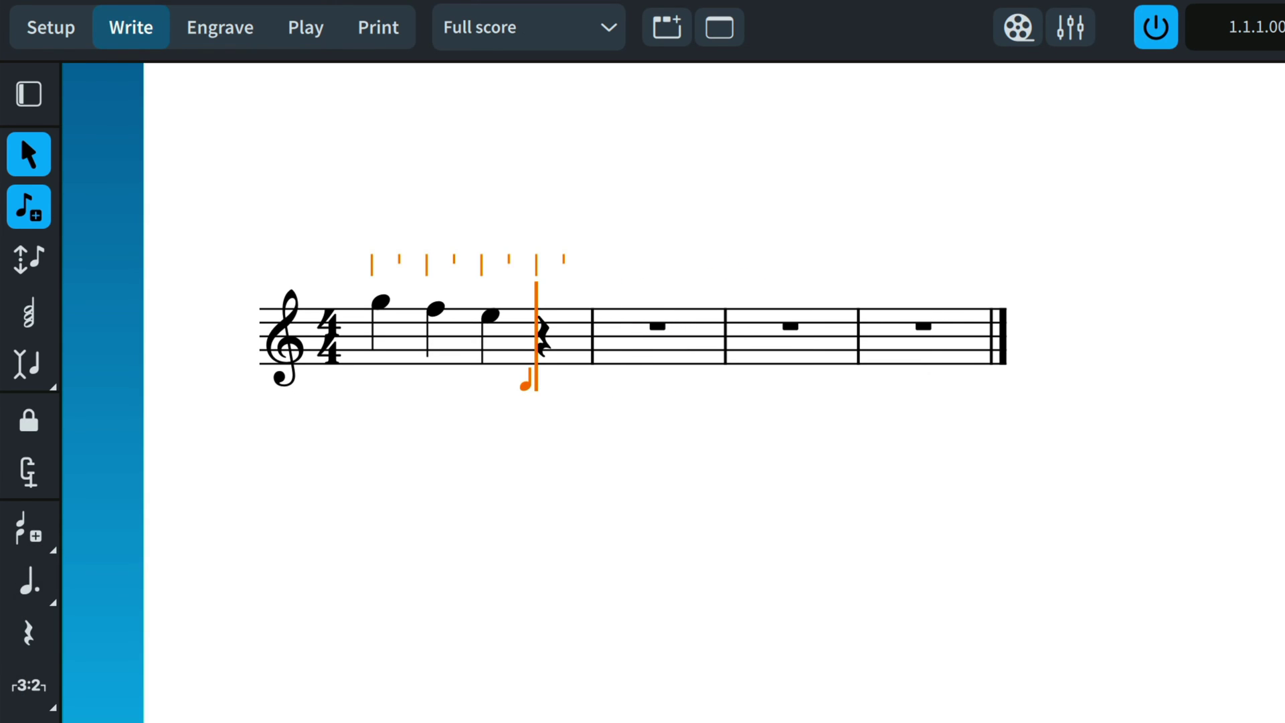
key("Escape")
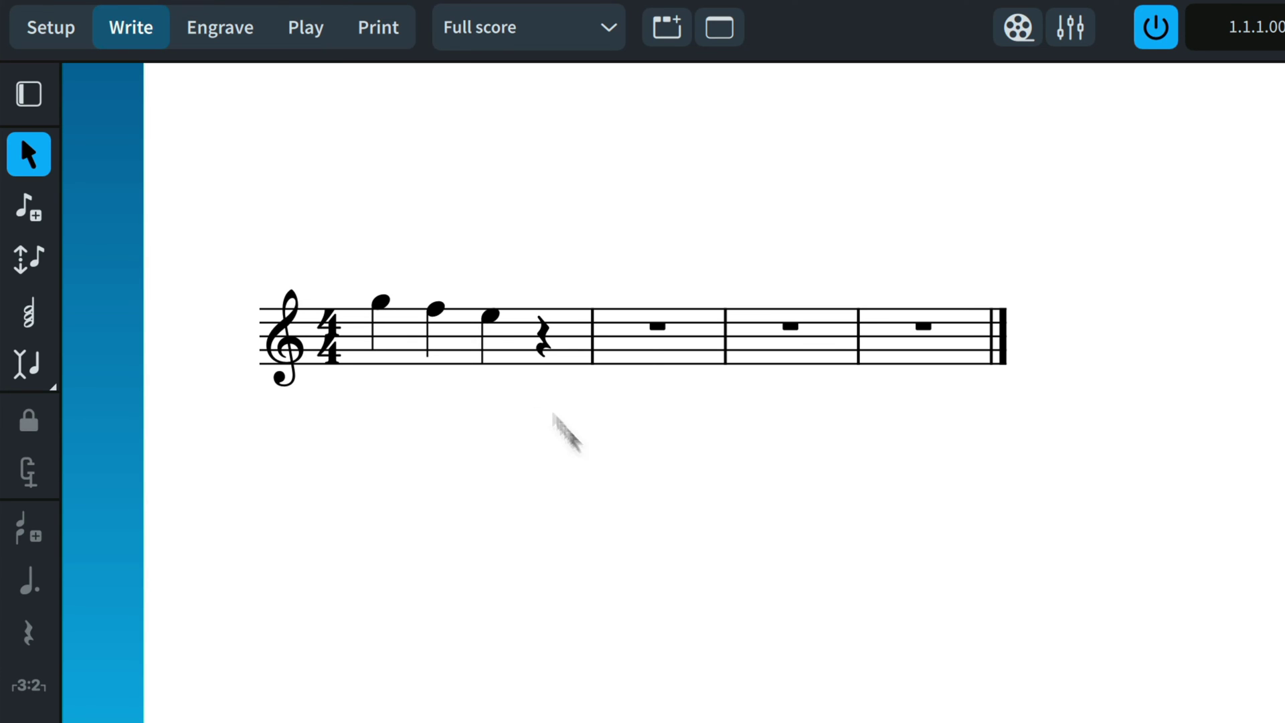
left_click_drag(400, 263, 518, 353)
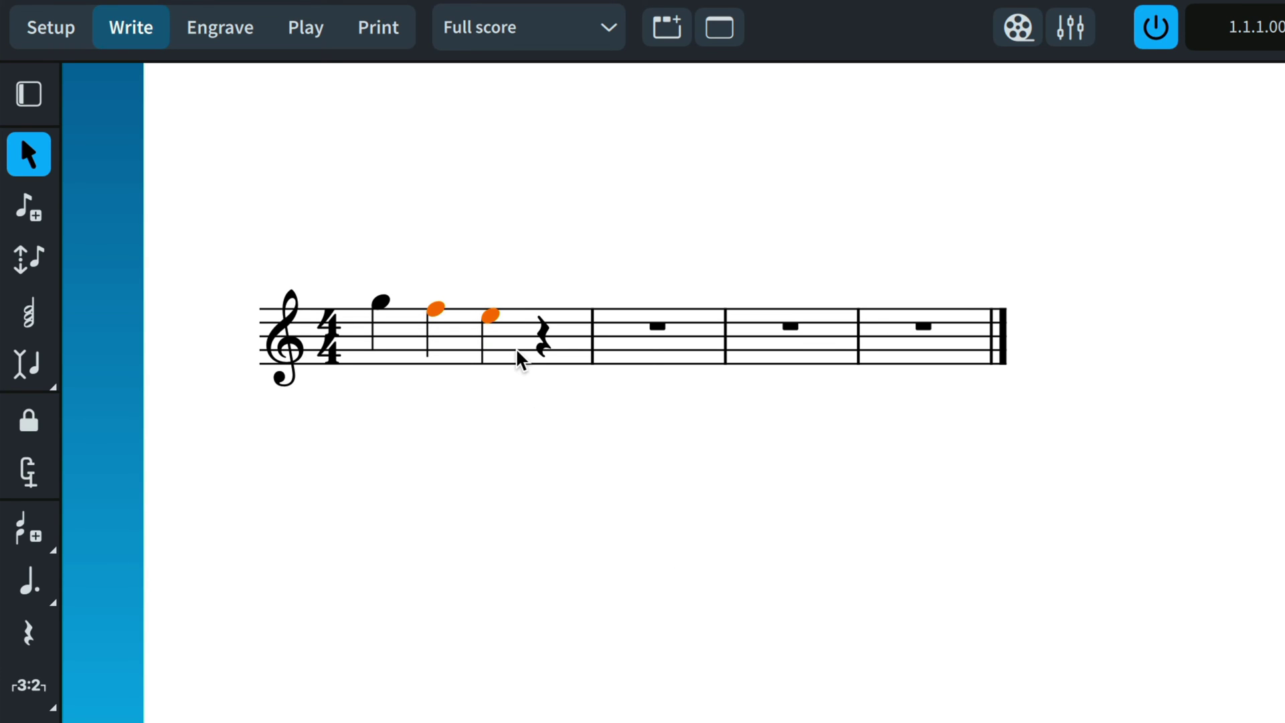
key("Delete")
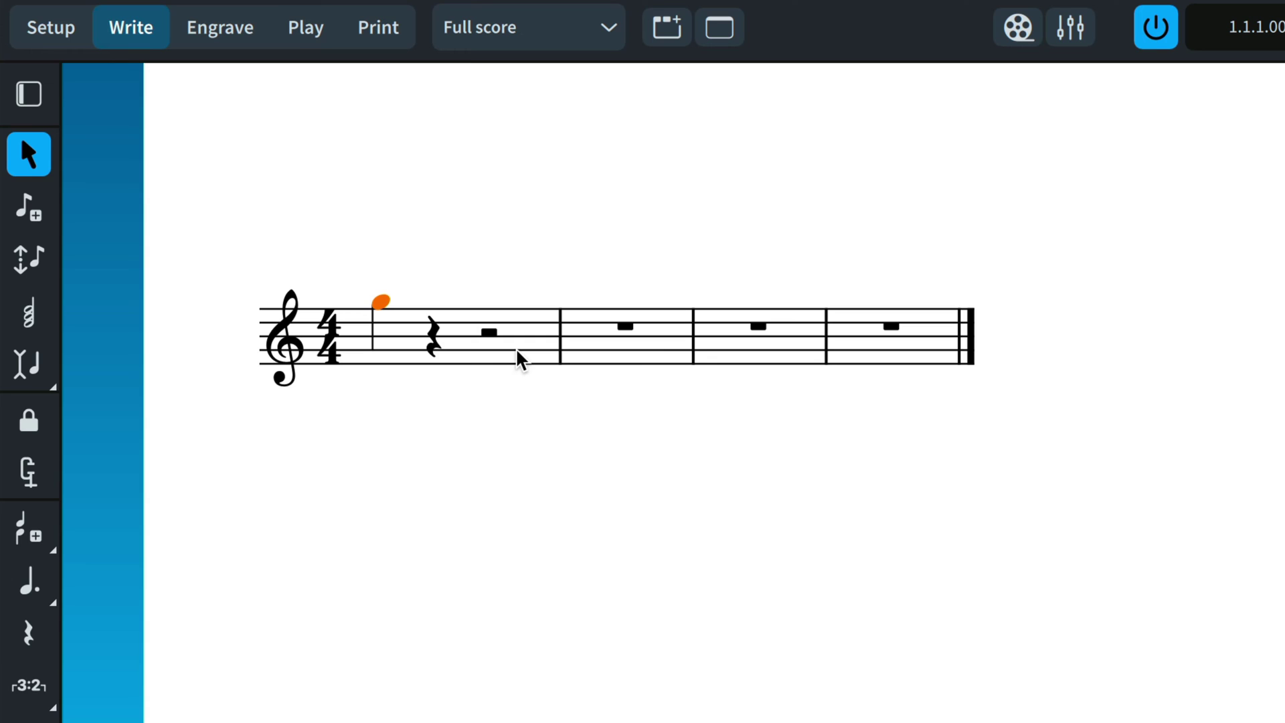
left_click(499, 563)
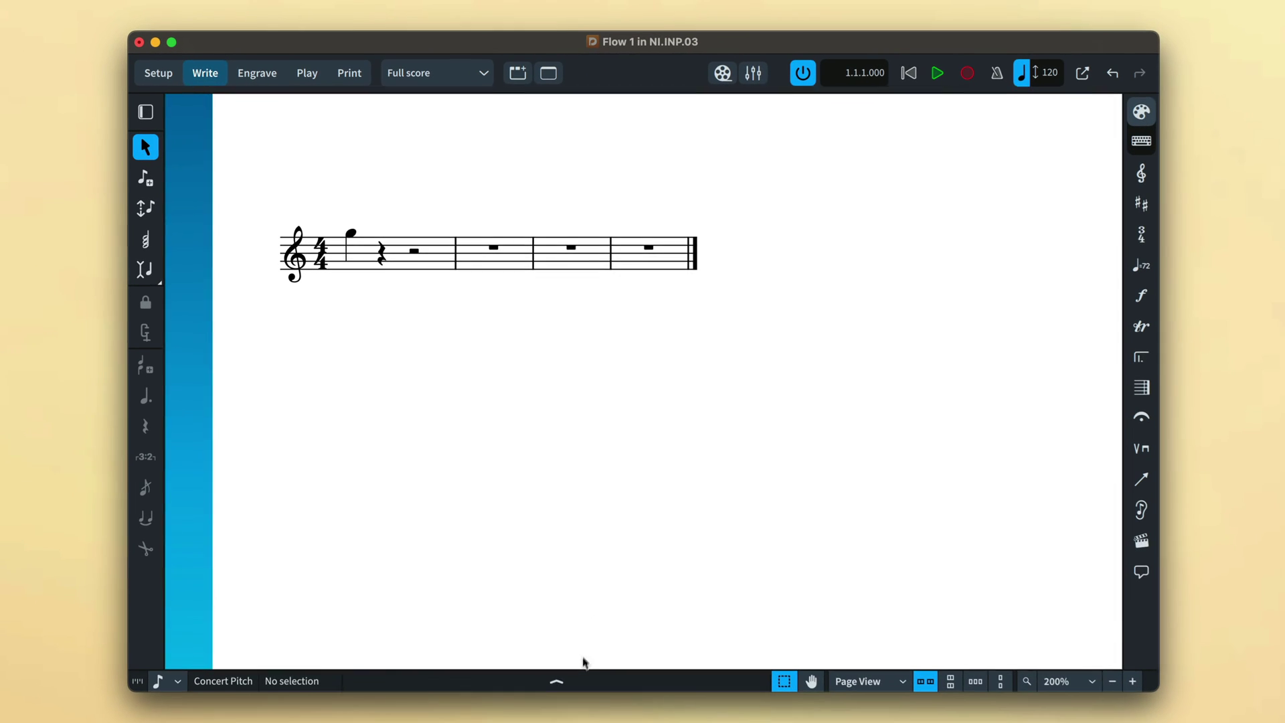
Show the on-screen piano keyboard in the lower zone and start note input at bar 1's rest
left_click(581, 679)
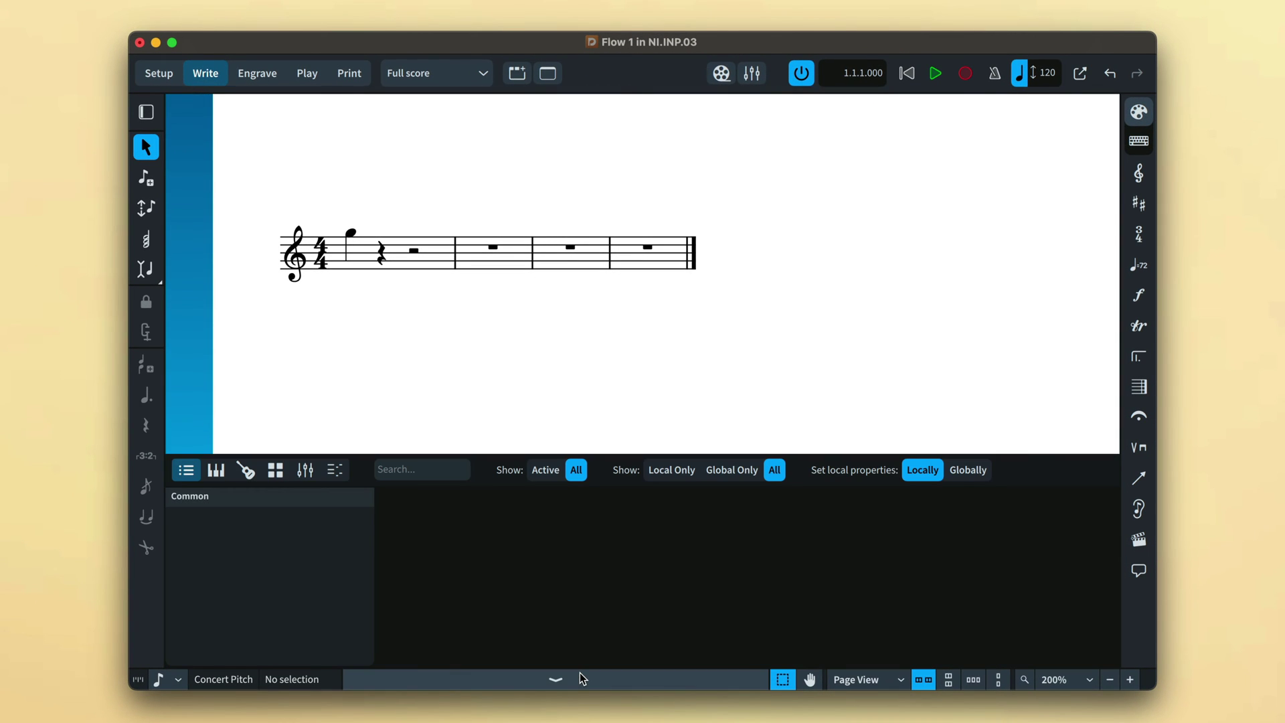
left_click(216, 471)
left_click(379, 256)
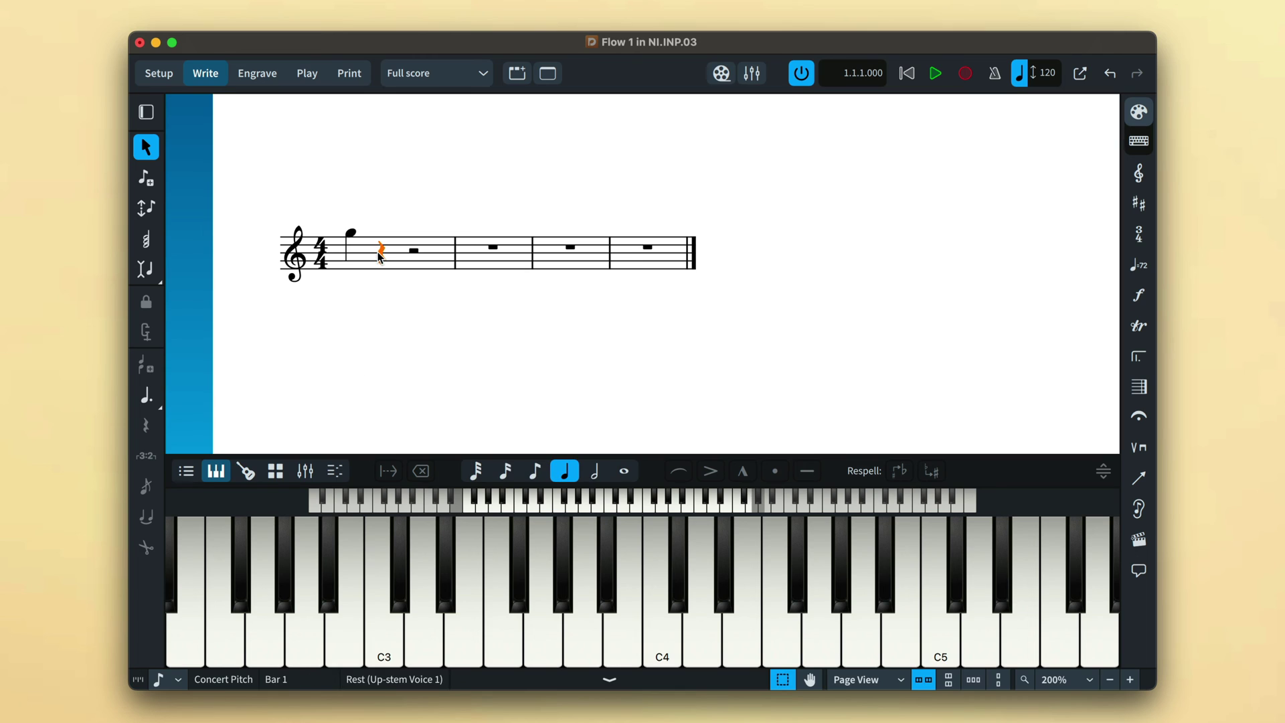
left_click(146, 177)
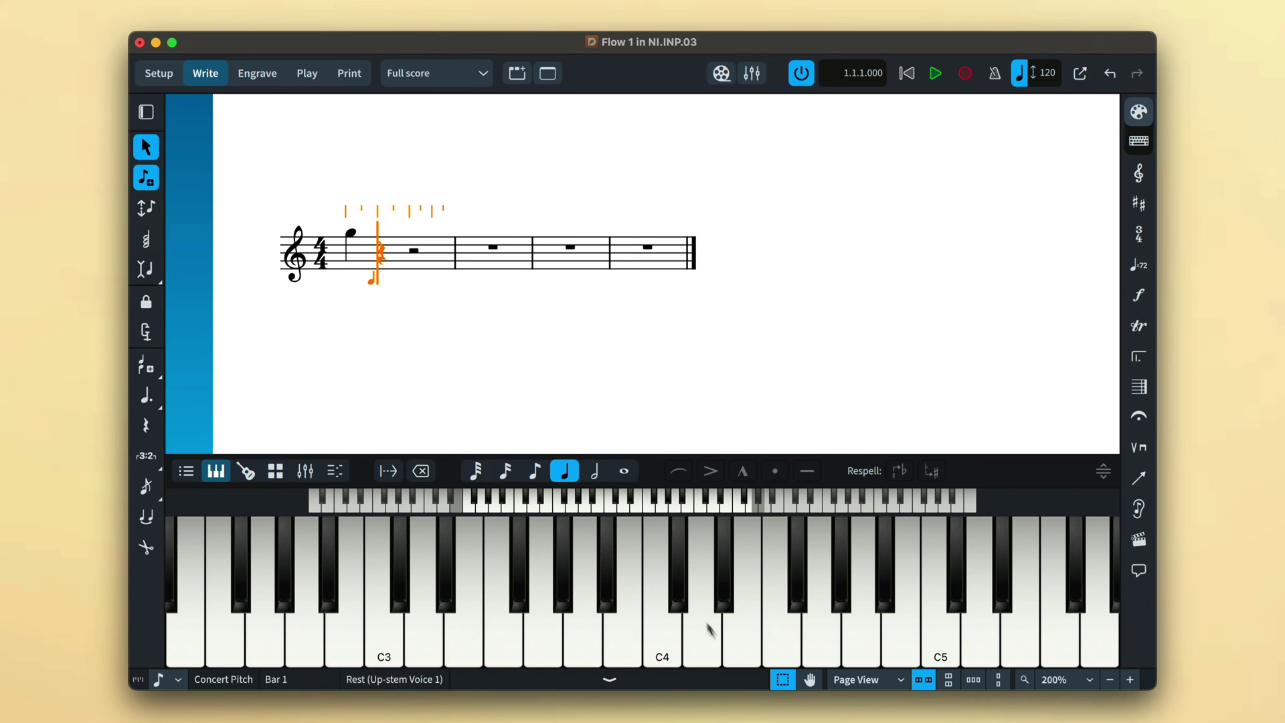
Enter G4, F#4, A4 quarter notes, then a D5 half note in bar 2
left_click(820, 649)
left_click(800, 585)
left_click(863, 644)
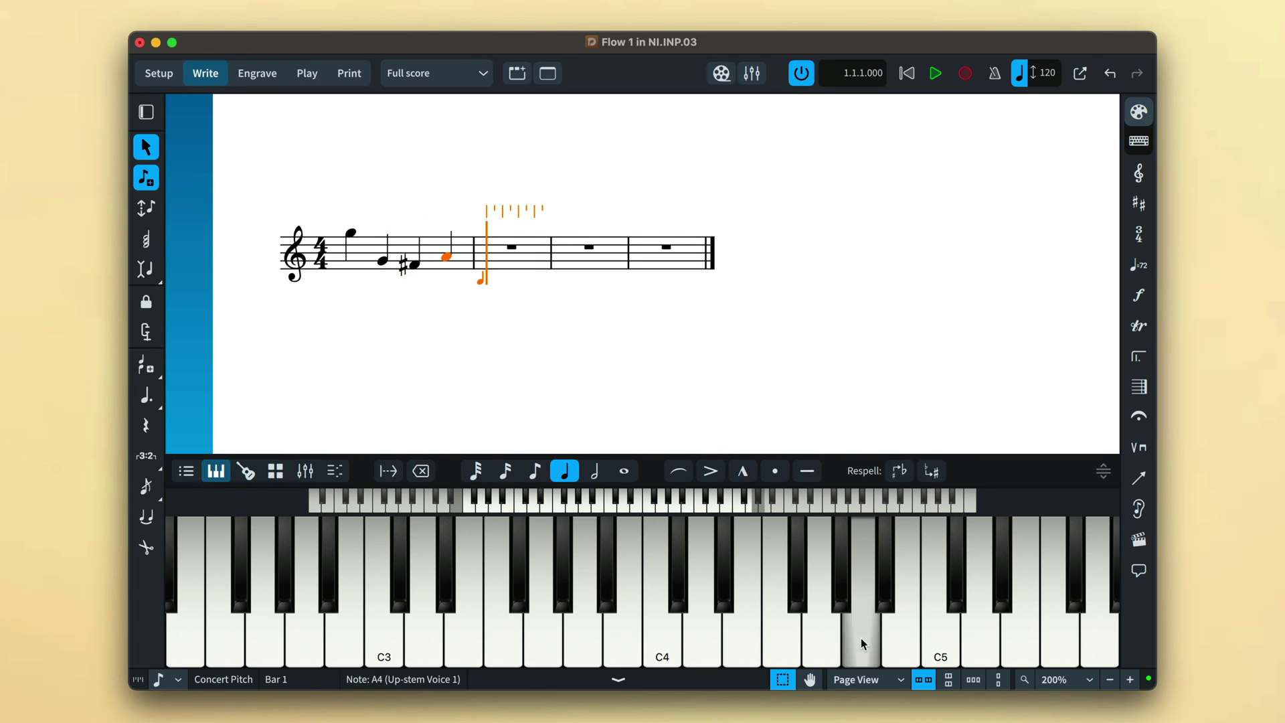
key("7")
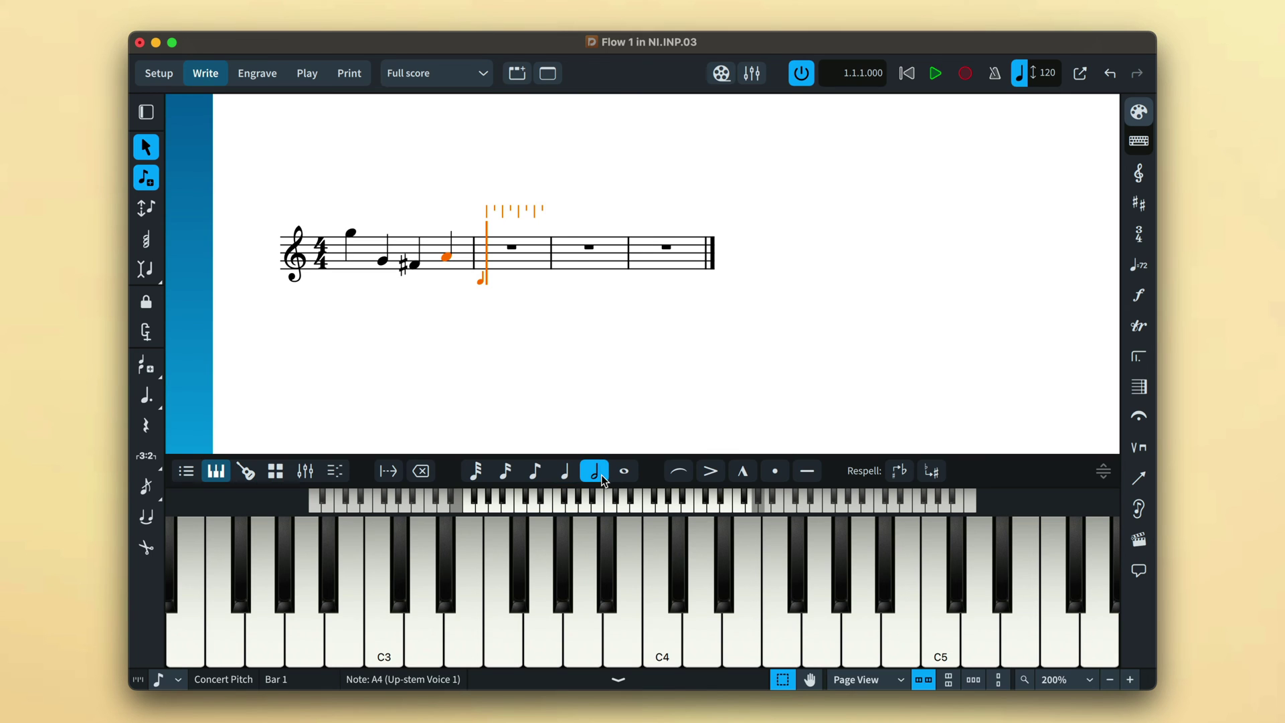
left_click(979, 635)
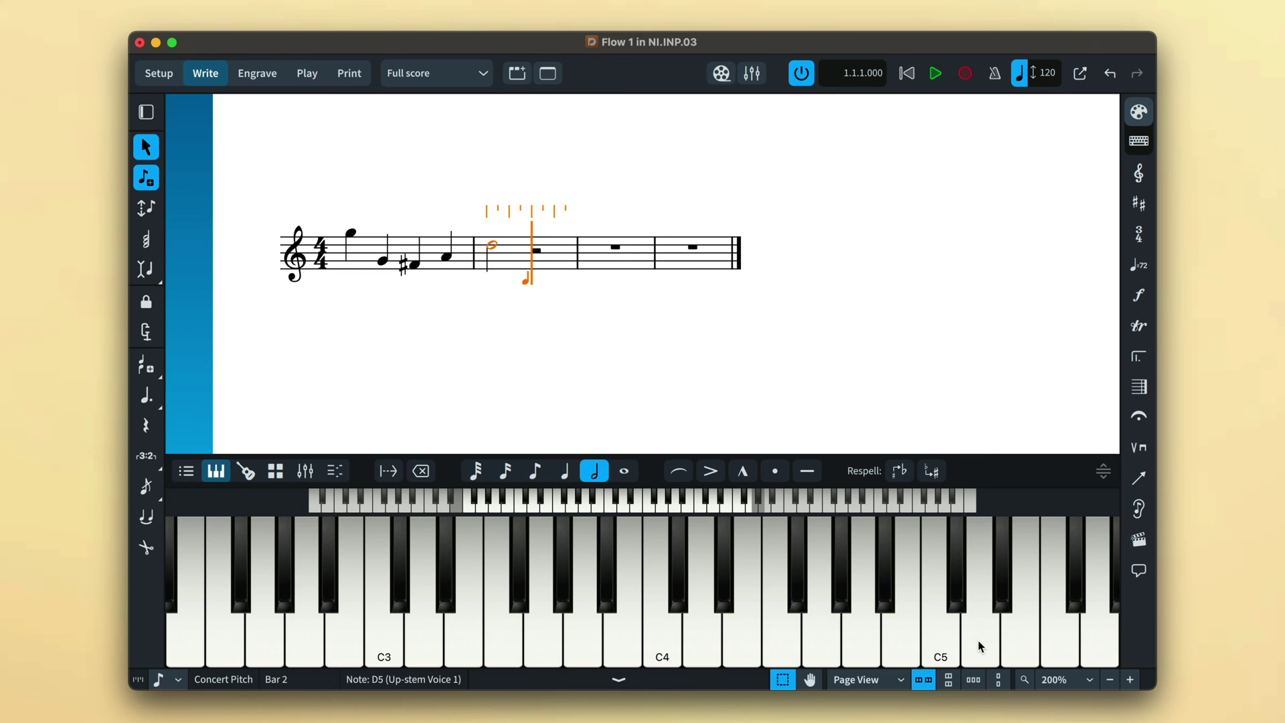
Add slurred C5 and B4 half notes, then an accented C5 half note in bar 3
key("s")
left_click(943, 647)
left_click(898, 642)
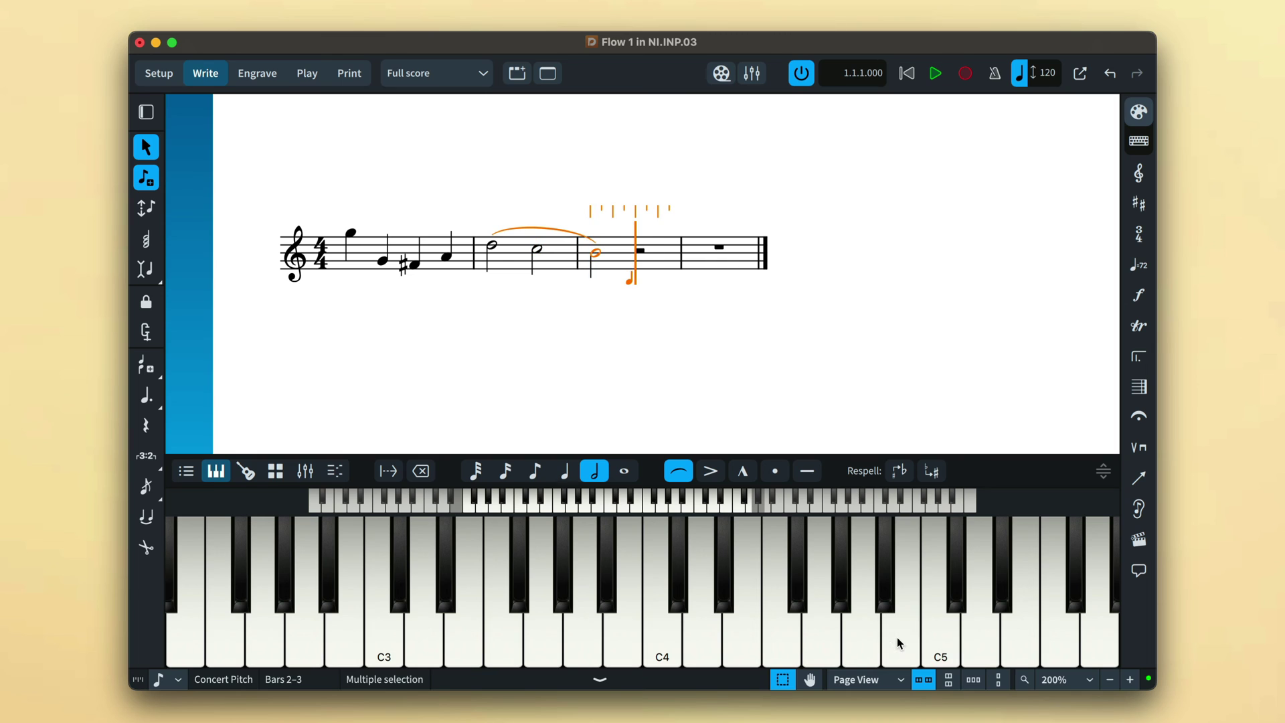
key("s")
key("bracketleft")
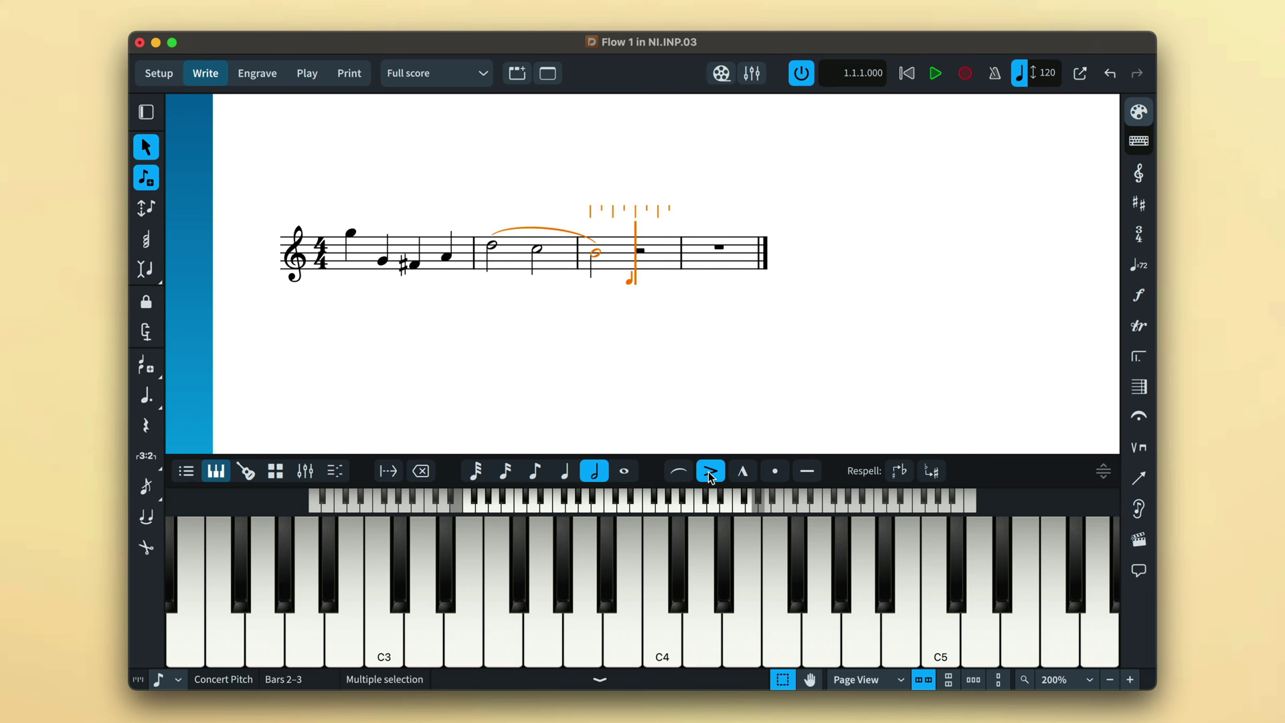
left_click(935, 641)
left_click(148, 177)
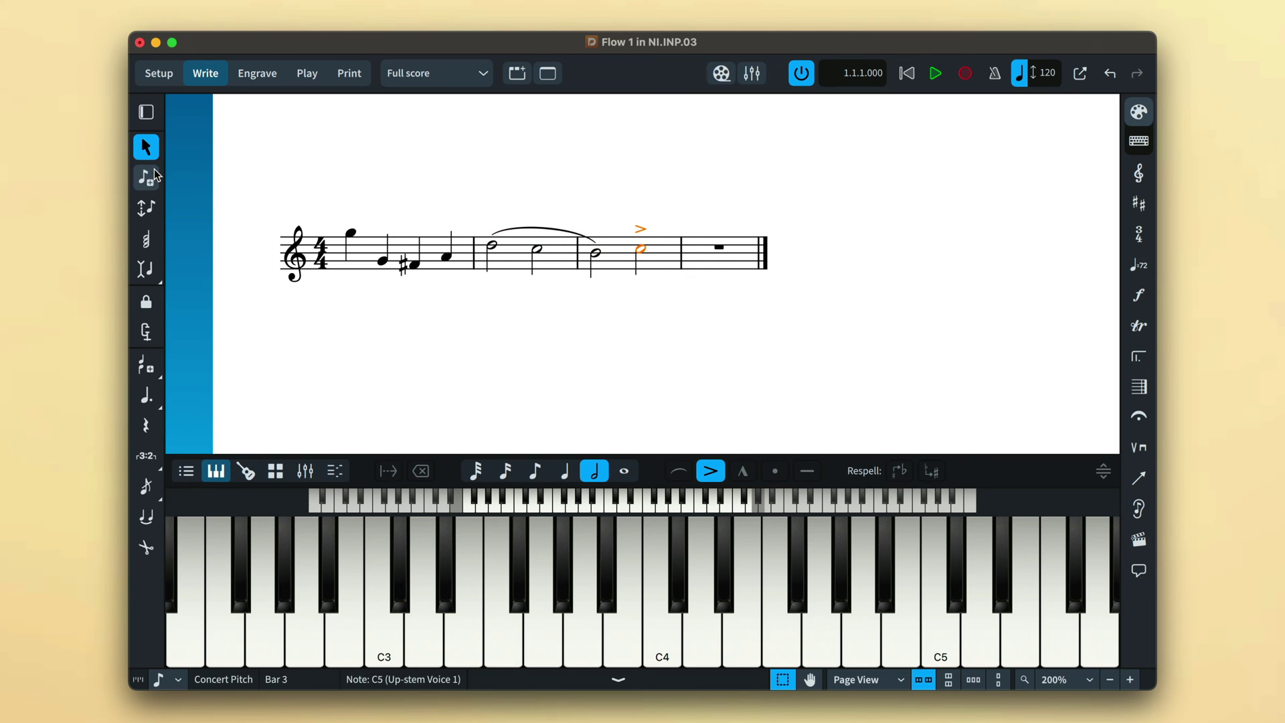
Delete the C5 and D5 half notes in bar 2
key("shift+n")
key("6")
key("Right")
key("Right")
key("Right")
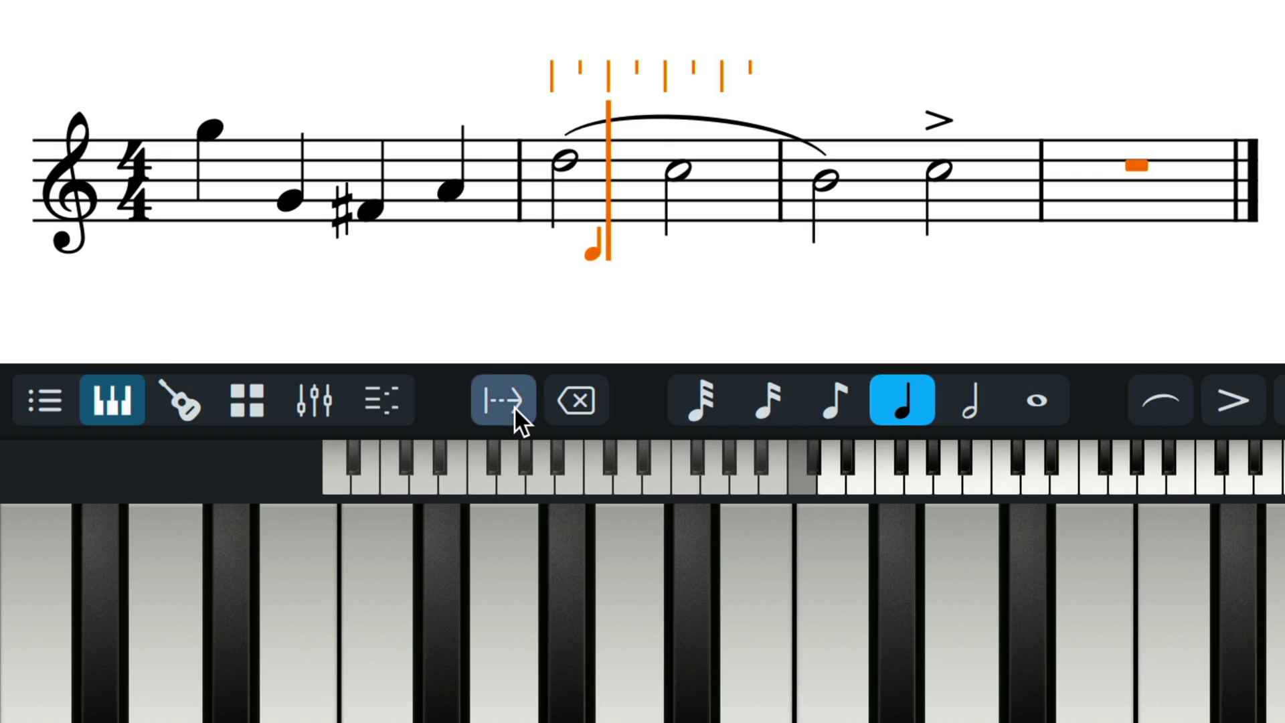
key("Right")
left_click(587, 403)
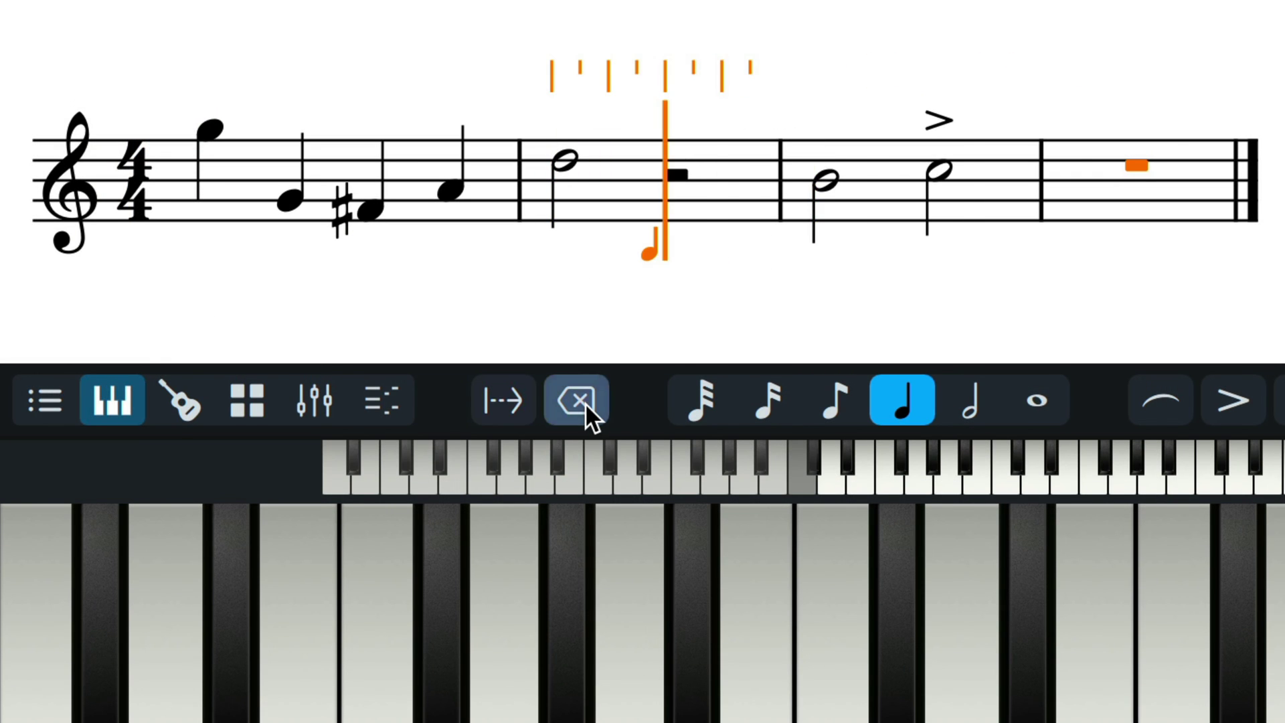
left_click(586, 403)
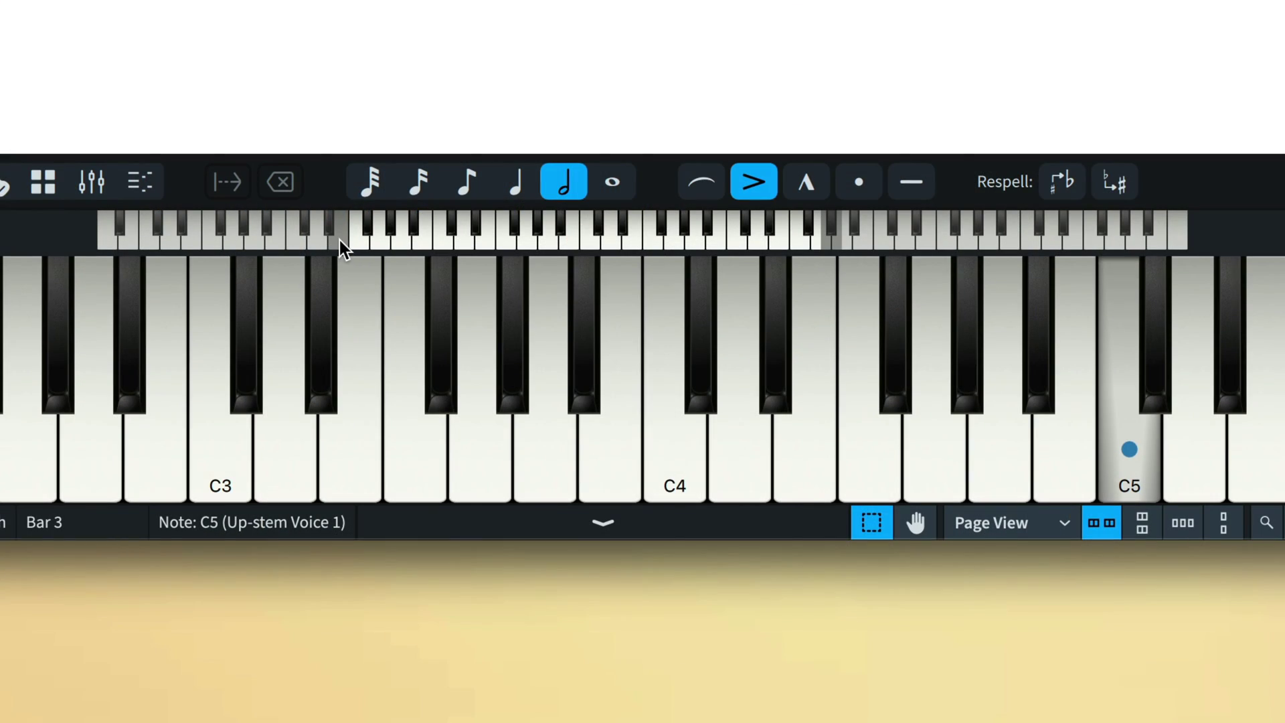
Zoom the on-screen keys around C4, heighten the panel, and step through notes to the accented C5
left_click_drag(339, 240, 436, 235)
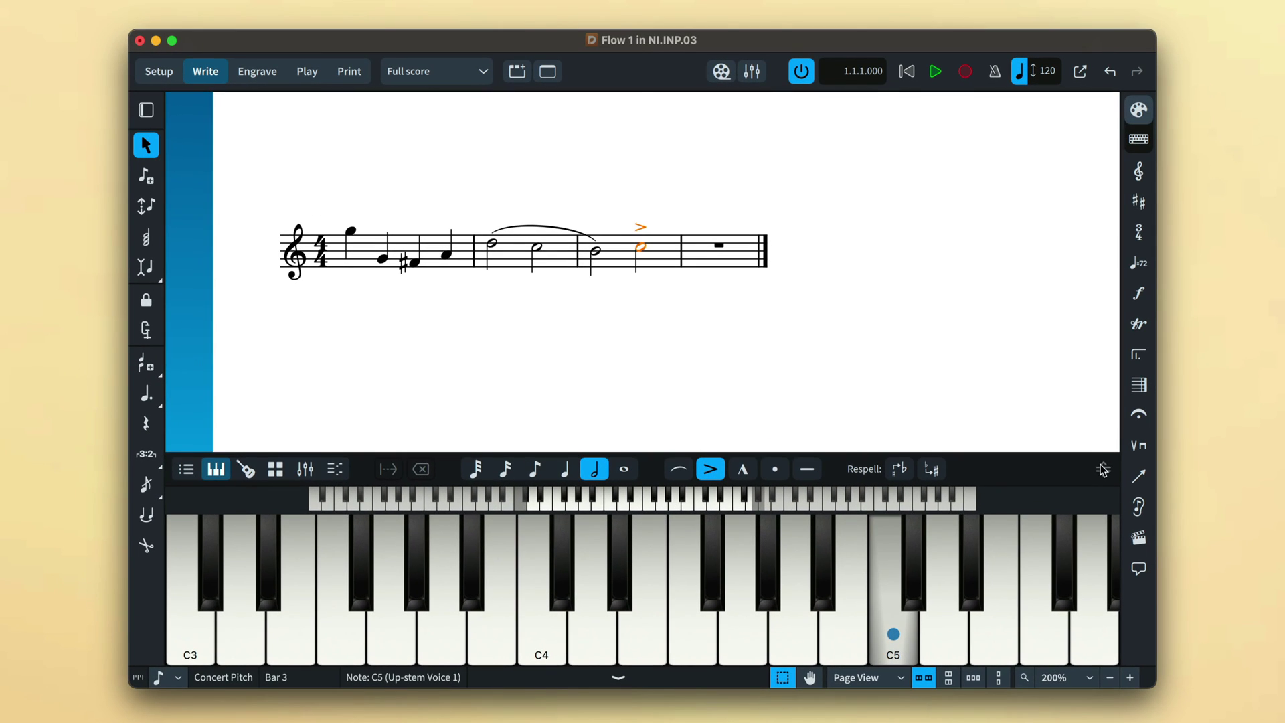
left_click_drag(1103, 469, 1108, 407)
key("super+Home")
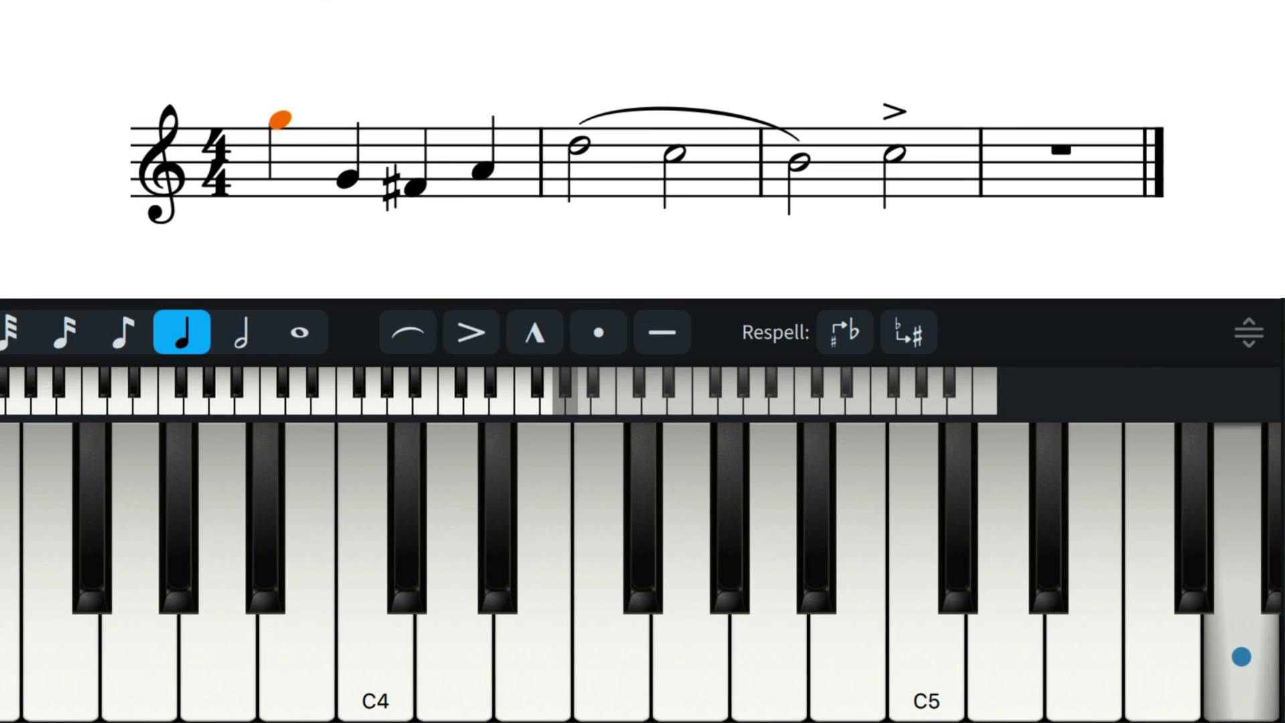
key("Right")
key("Right")
key("Right")
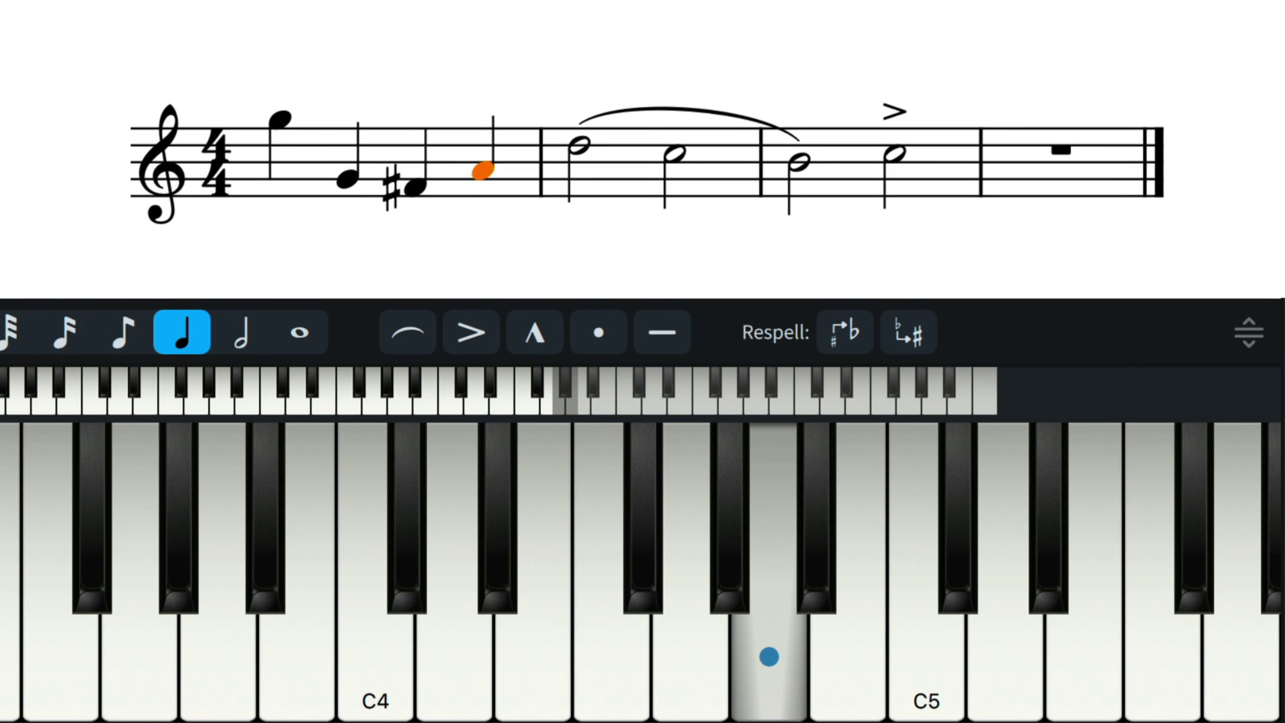
key("Right")
key("Right")
key("Right")
key("Right")
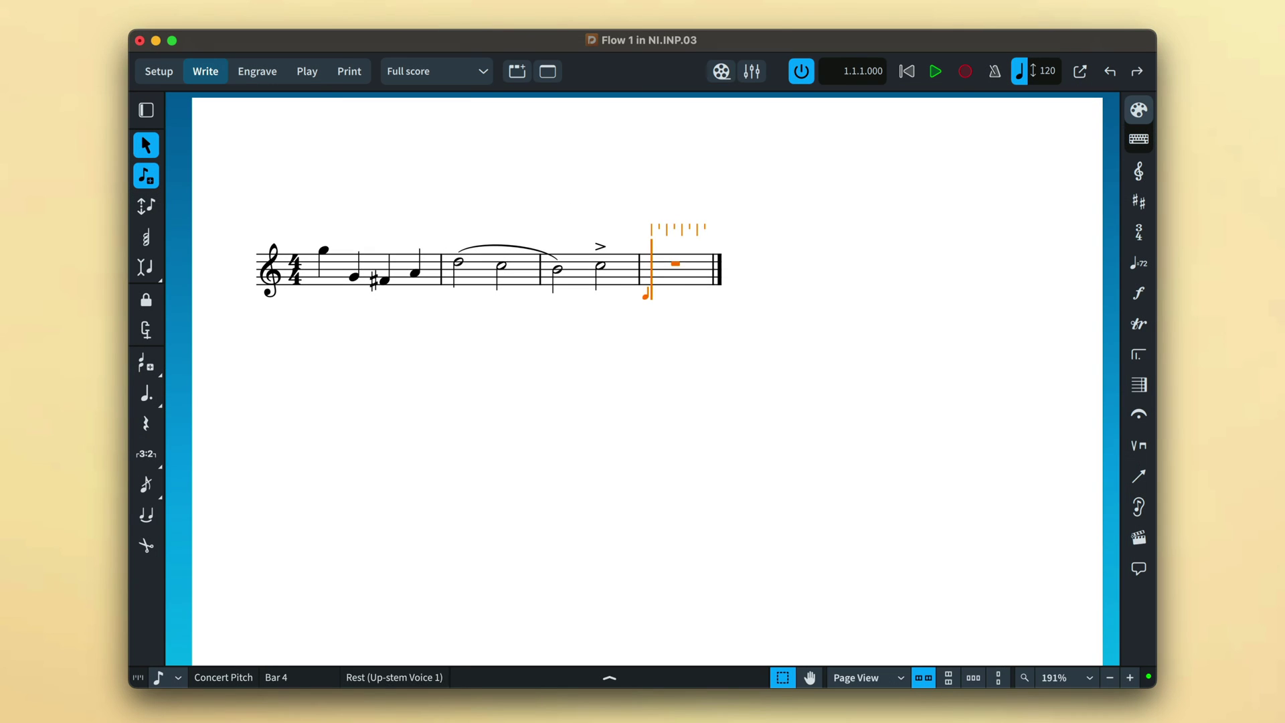
Enter quarter notes B4 C5 D5 E5 in bar 4 and D5 C5 B4 A4 in bar 5
key("b")
key("c")
key("d")
key("e")
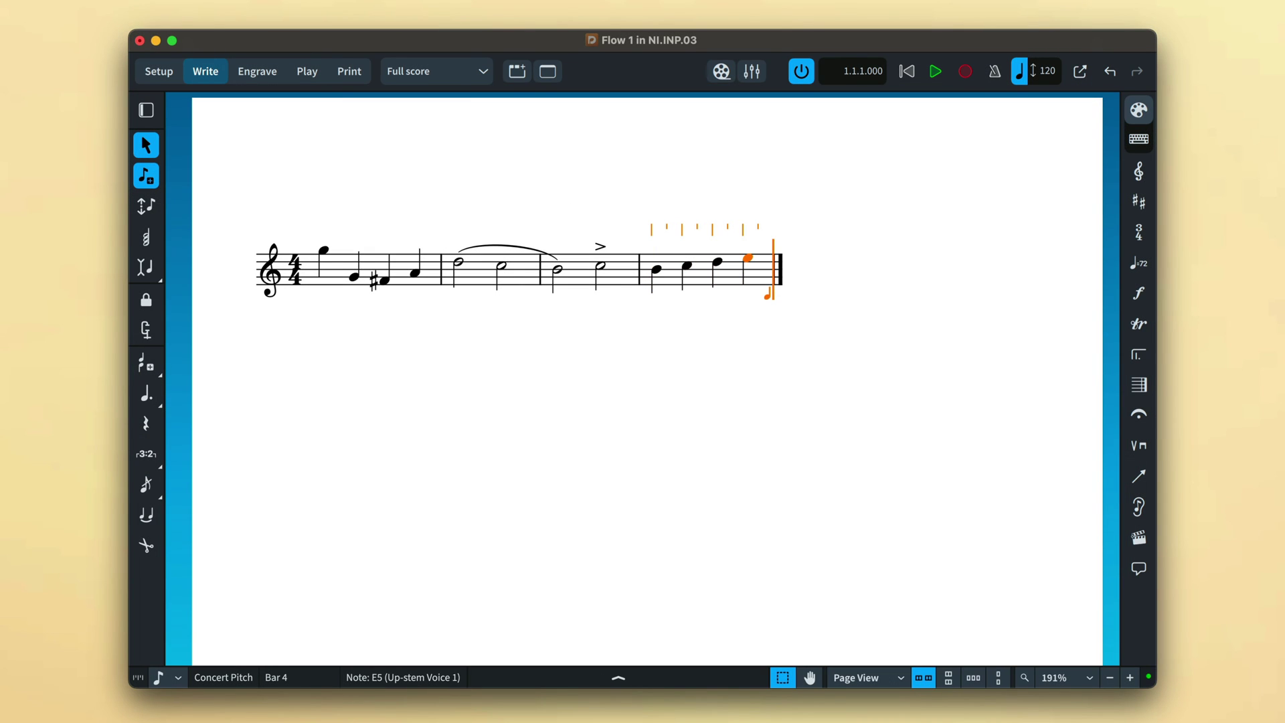
key("d")
key("c")
key("b")
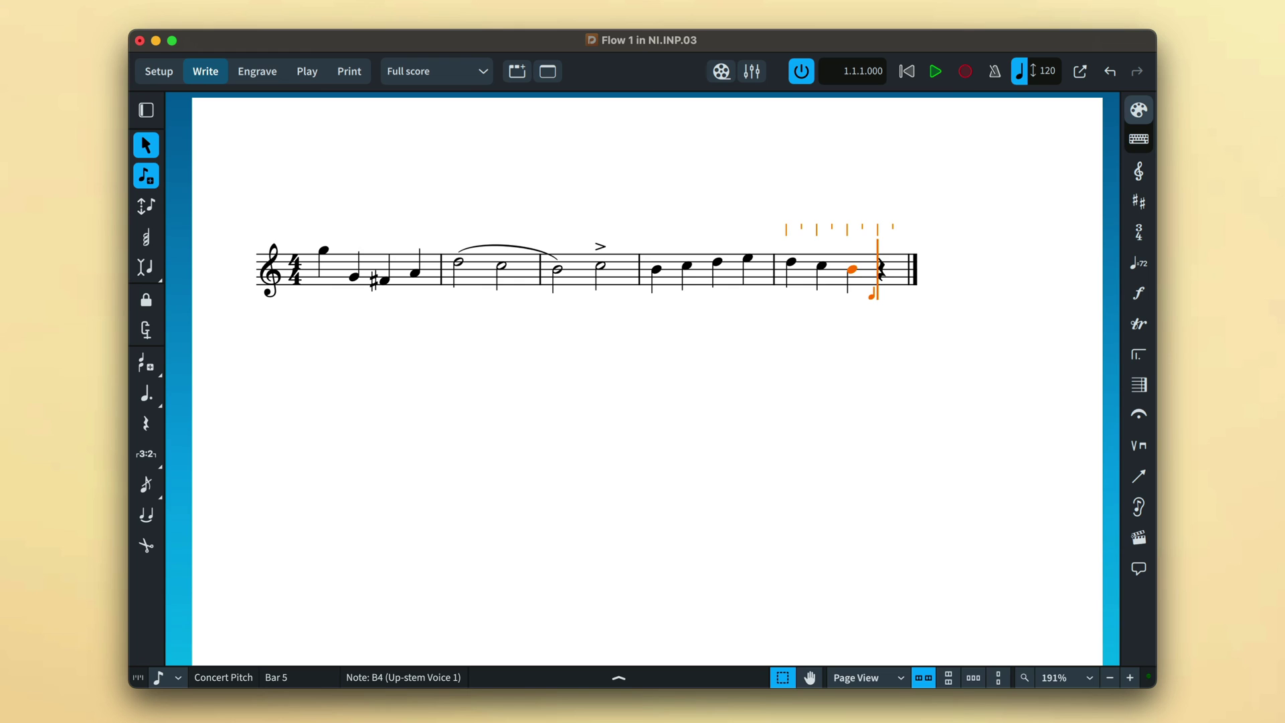
key("a")
Enter quarter notes B4 D5 G5 F5 in bar 6 and E5 D5 C5 B4 in bar 7
key("b")
key("d")
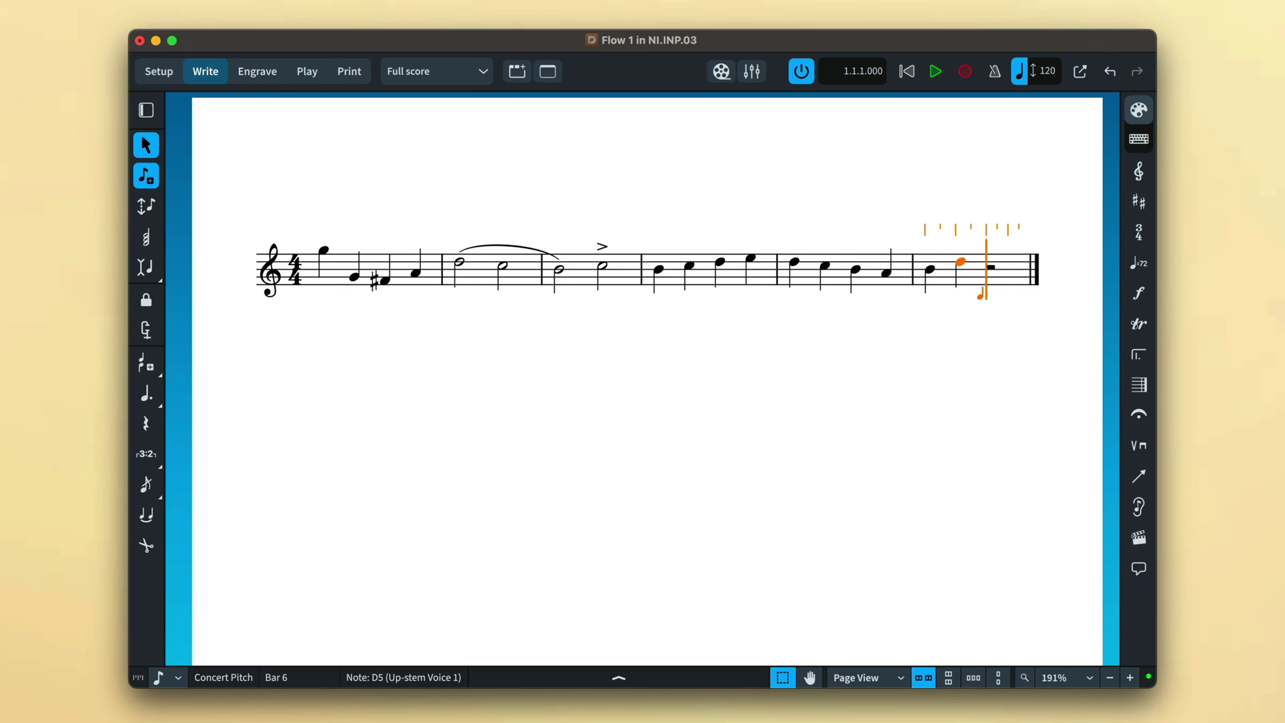
key("g")
key("f")
key("e")
key("d")
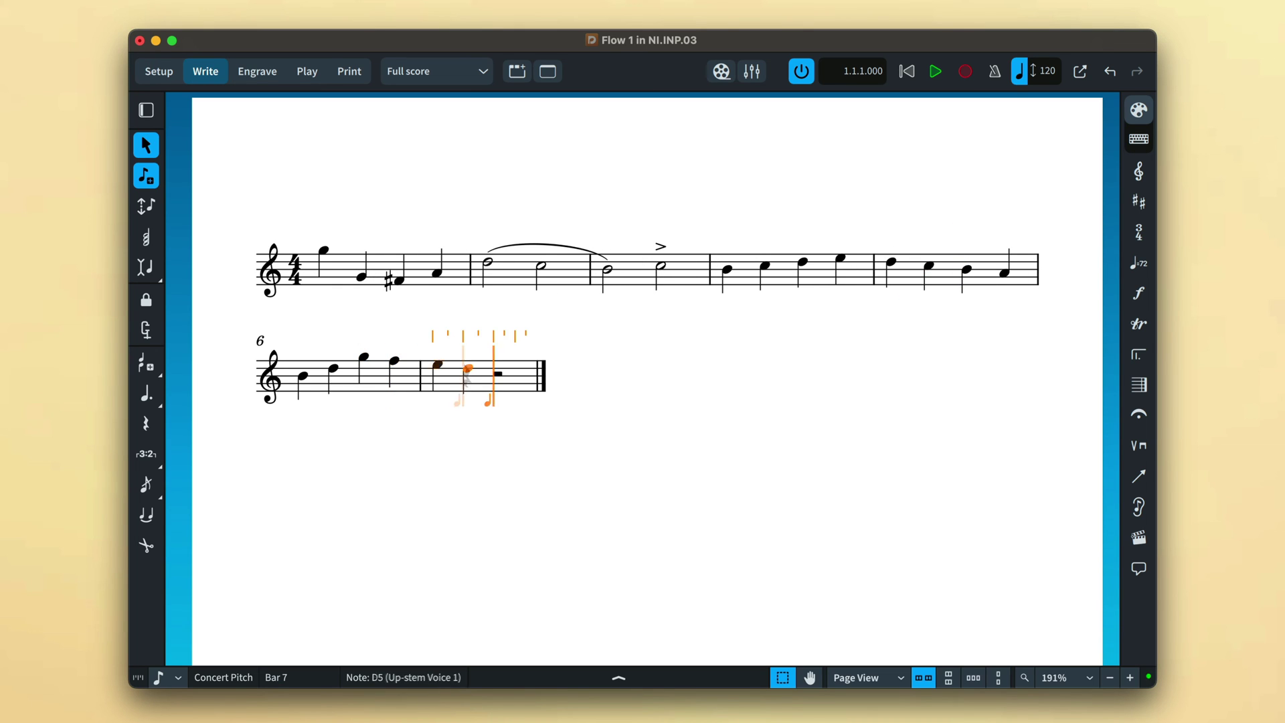
key("c")
key("b")
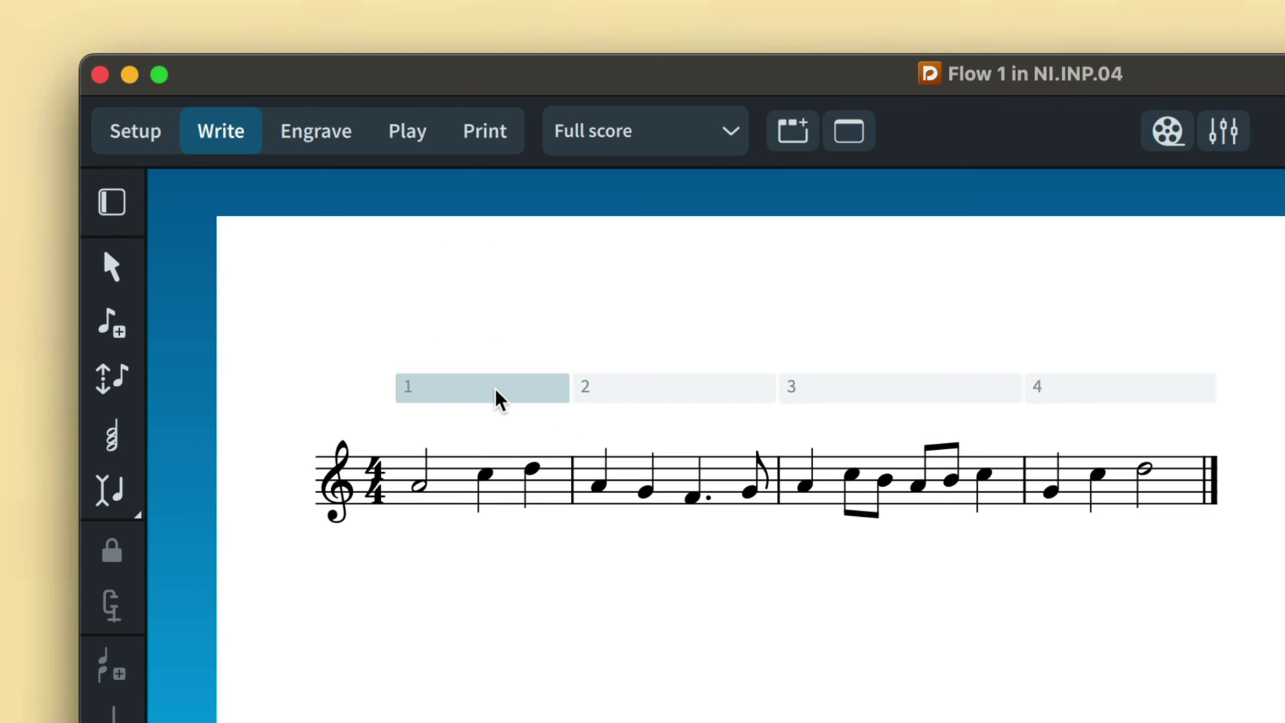
Insert one empty bar after bar 1 and two empty bars after bar 3
left_click(496, 399)
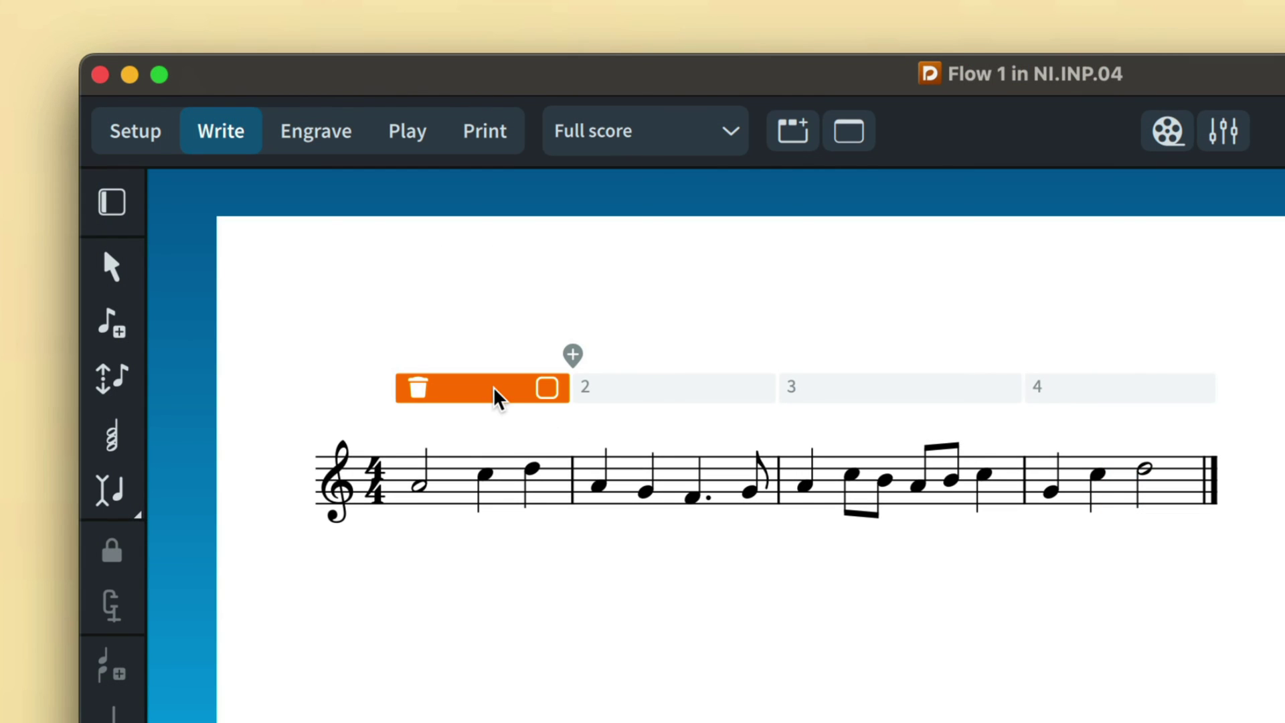
left_click(573, 356)
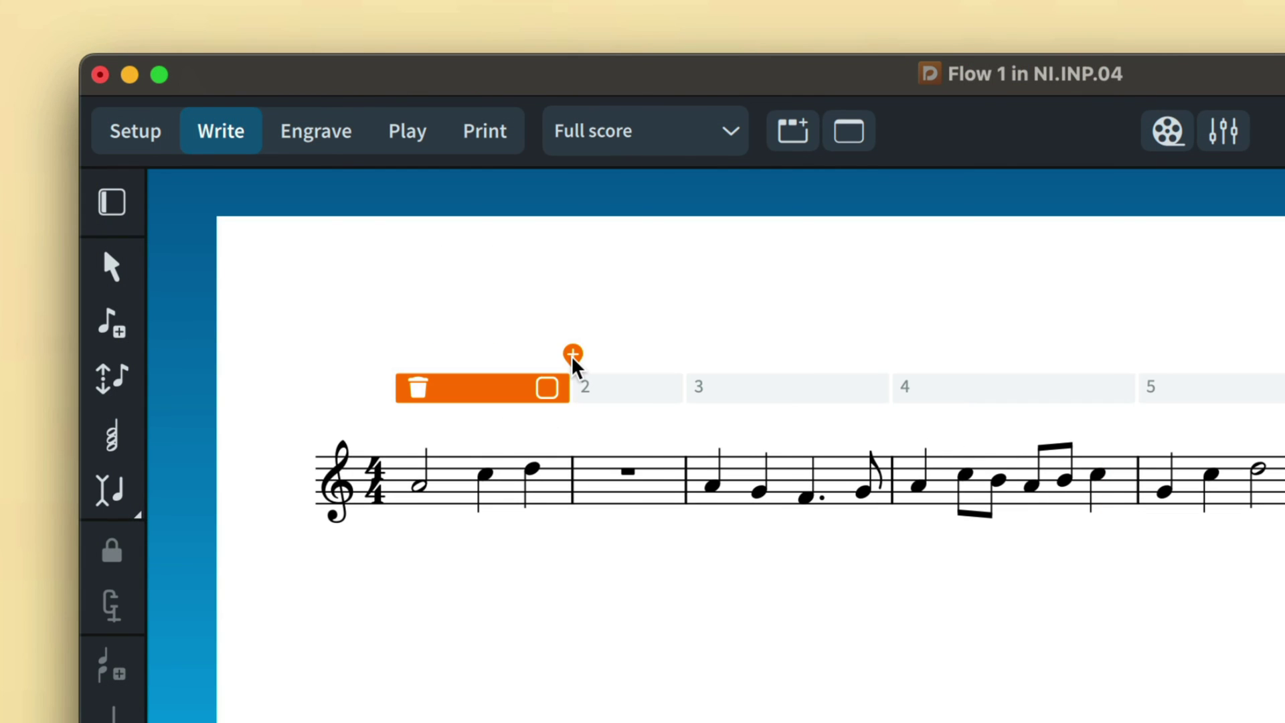
left_click_drag(620, 399, 763, 396)
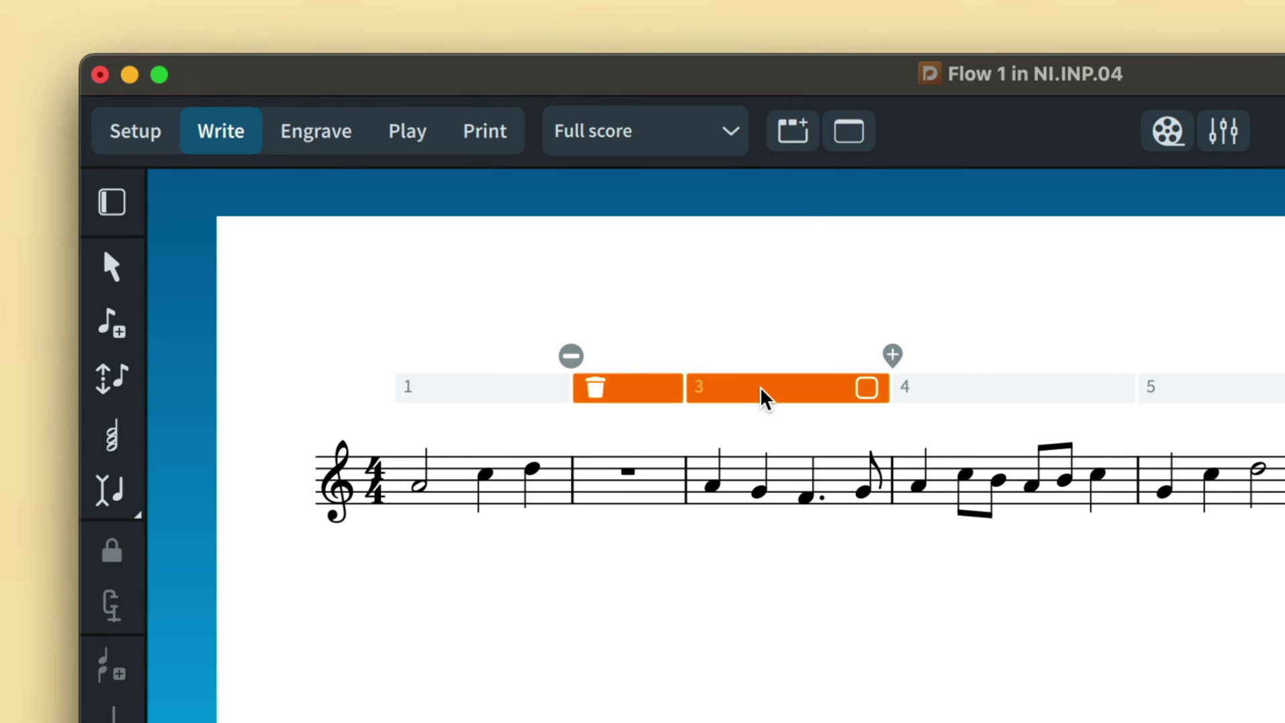
left_click(890, 356)
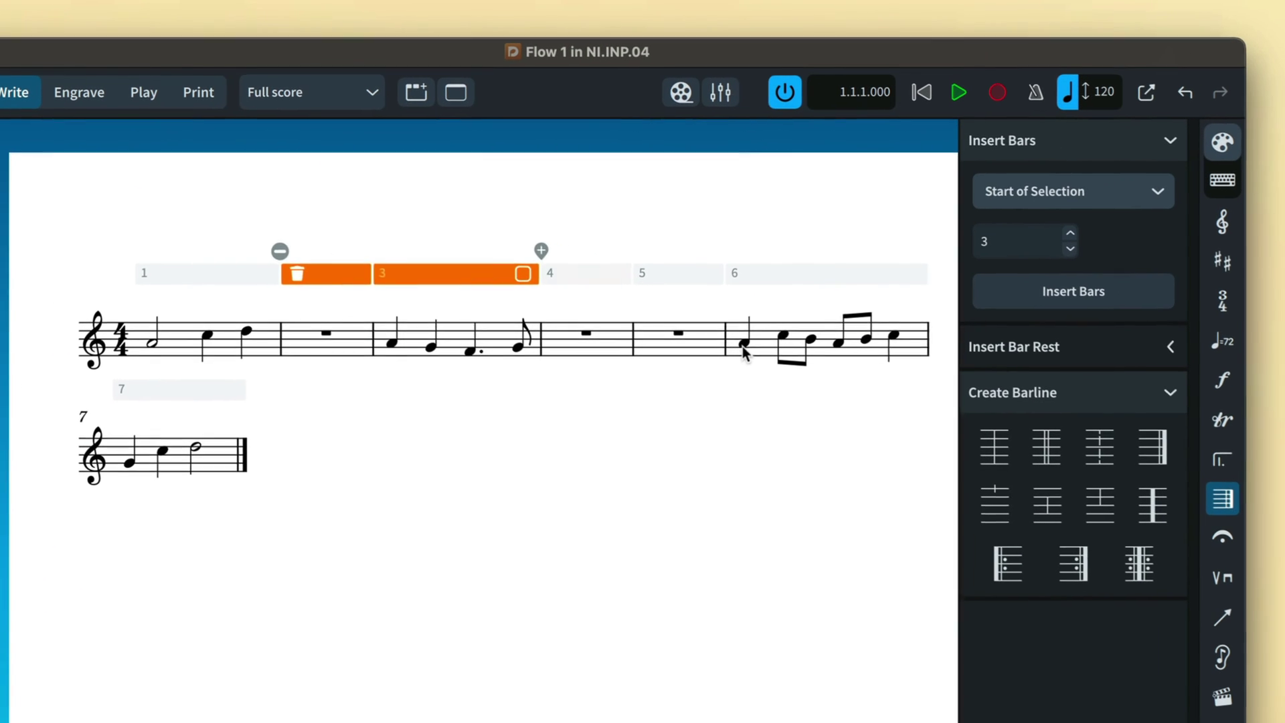
Insert three empty bars before bar 6's first note, then one bar at bar 1's C with Shift+B
left_click(744, 345)
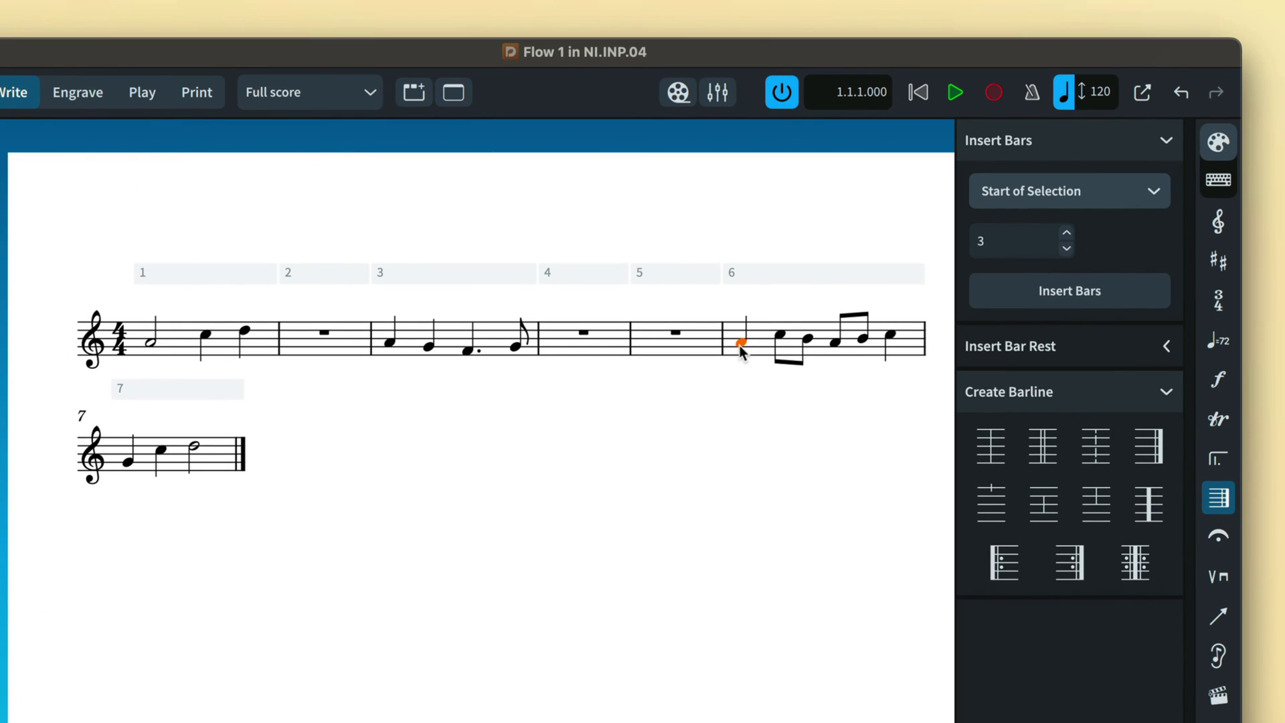
left_click(1113, 298)
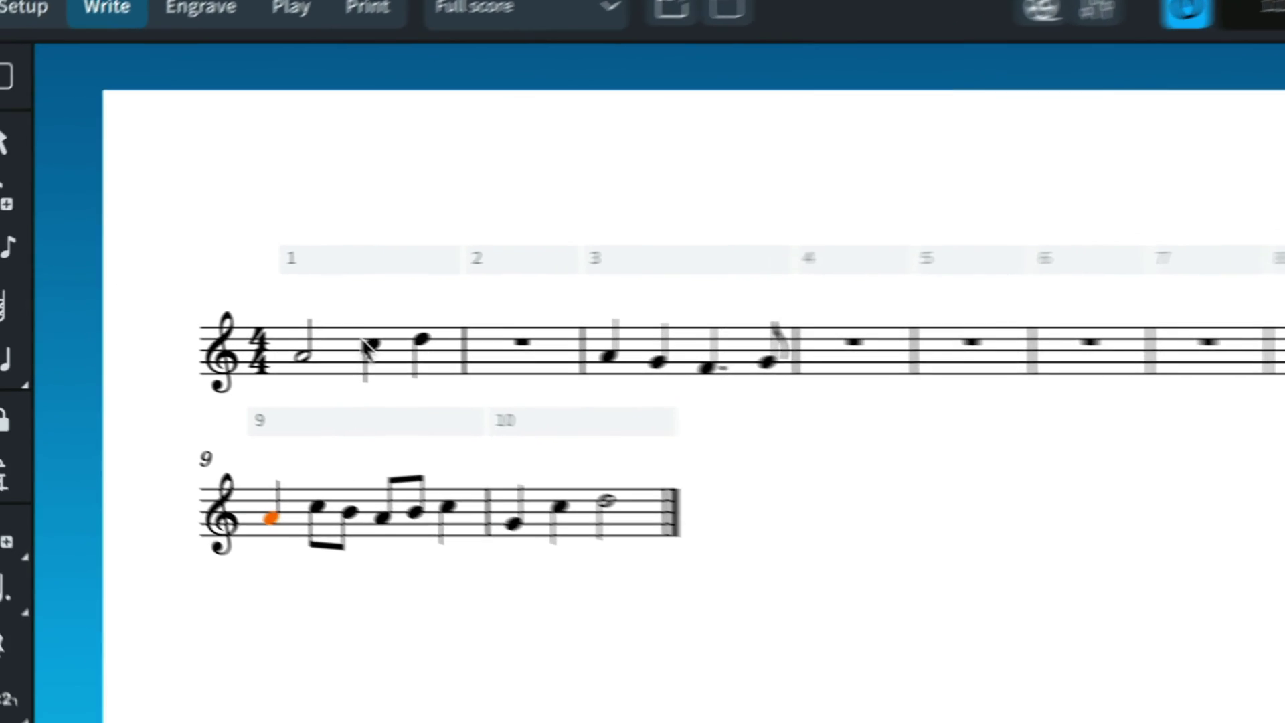
left_click(458, 350)
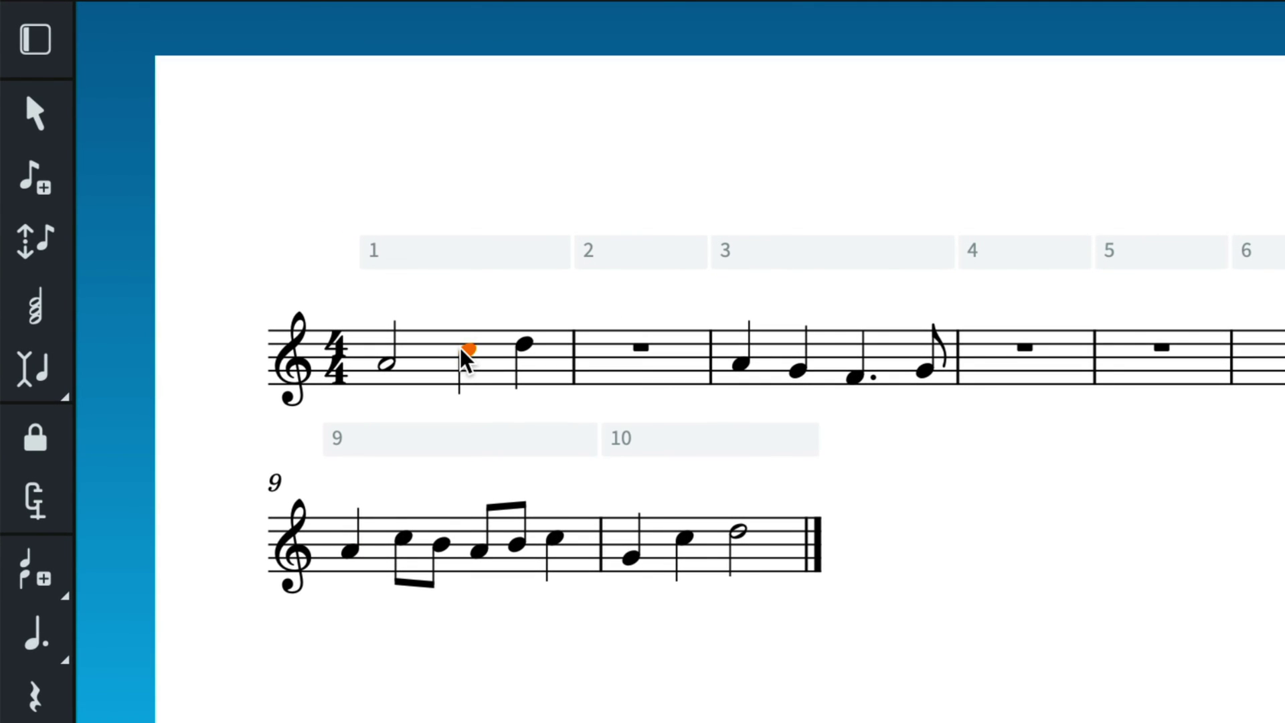
key("shift+b")
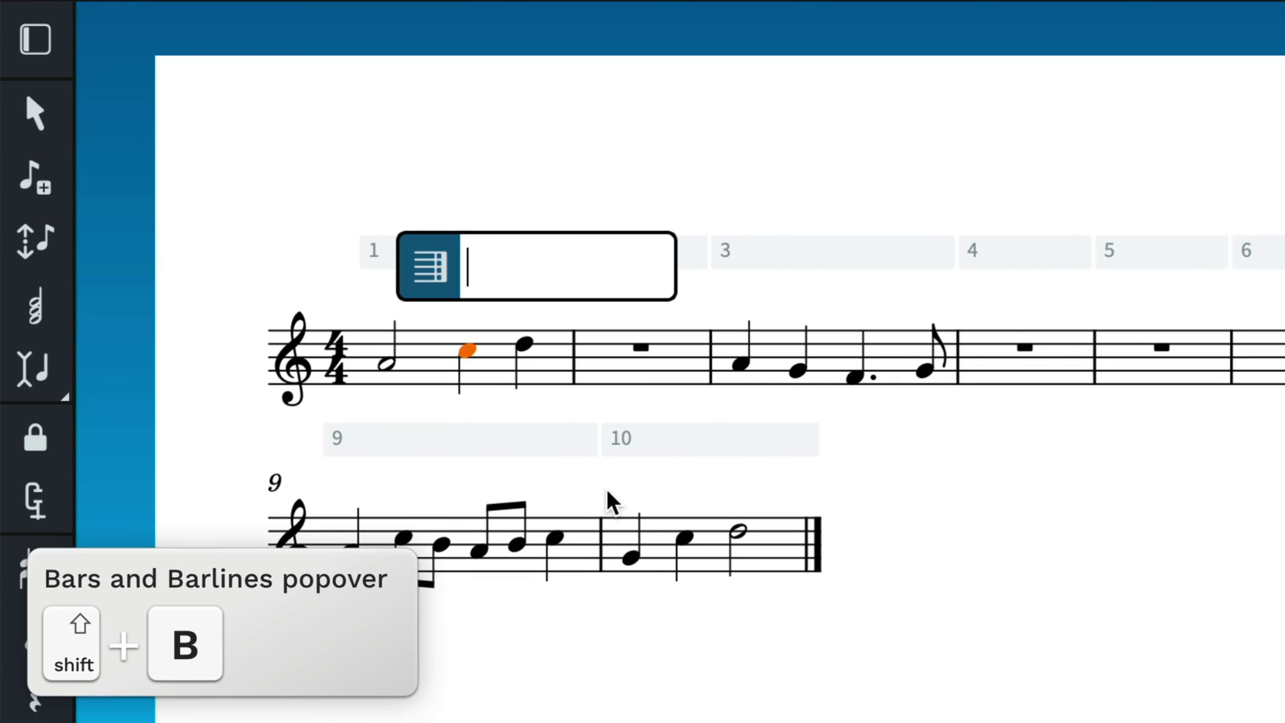
type("1")
key("Return")
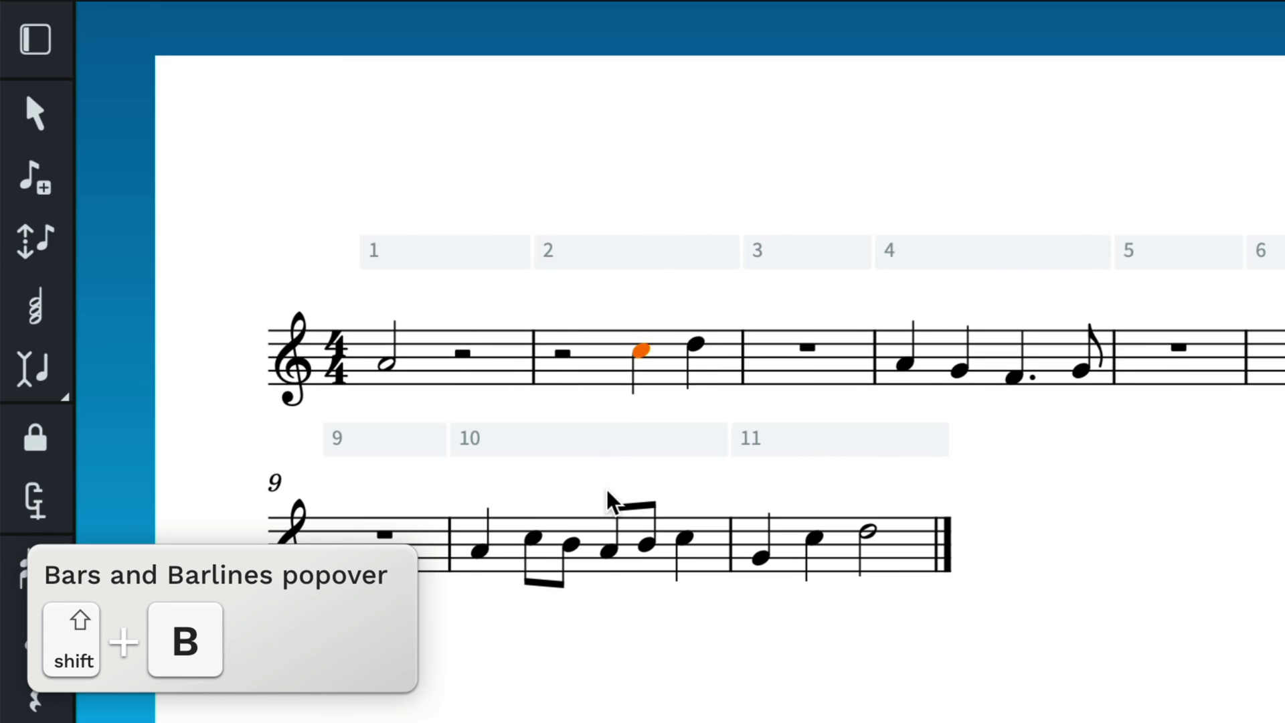
key("ctrl+Left")
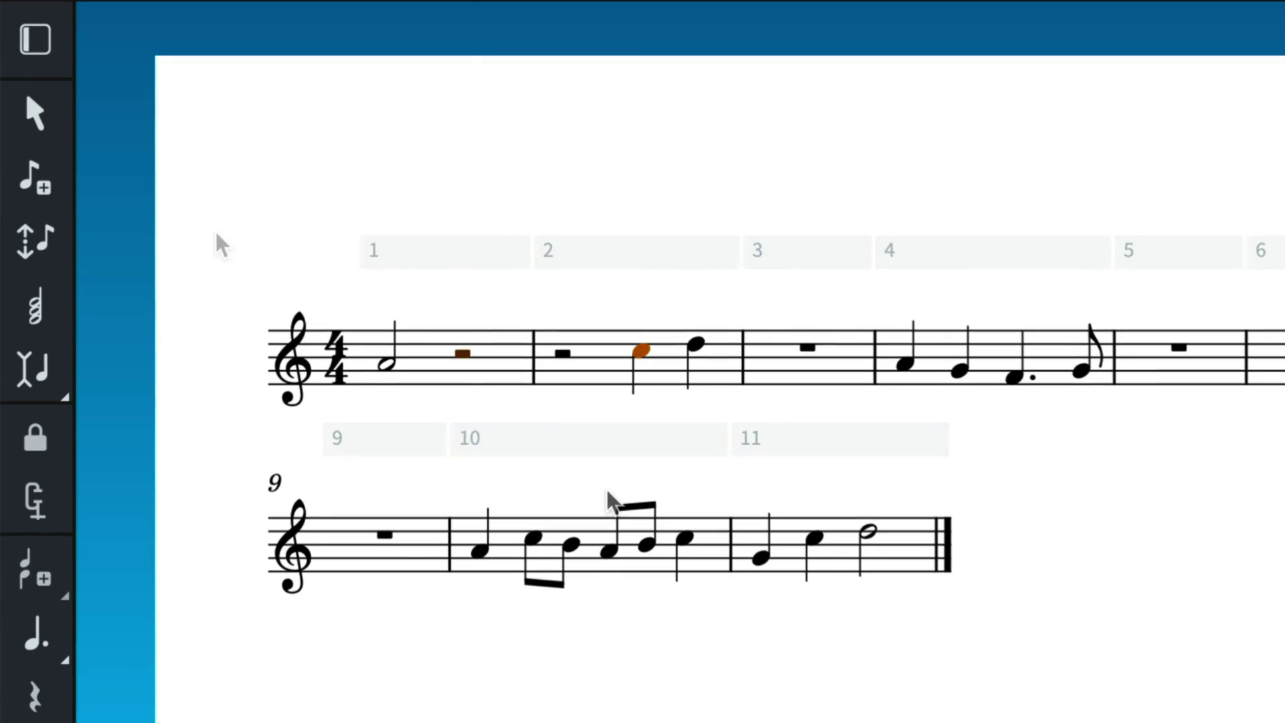
Restart note input at bar 2's C and place a low eighth note in bar 1
left_click(52, 195)
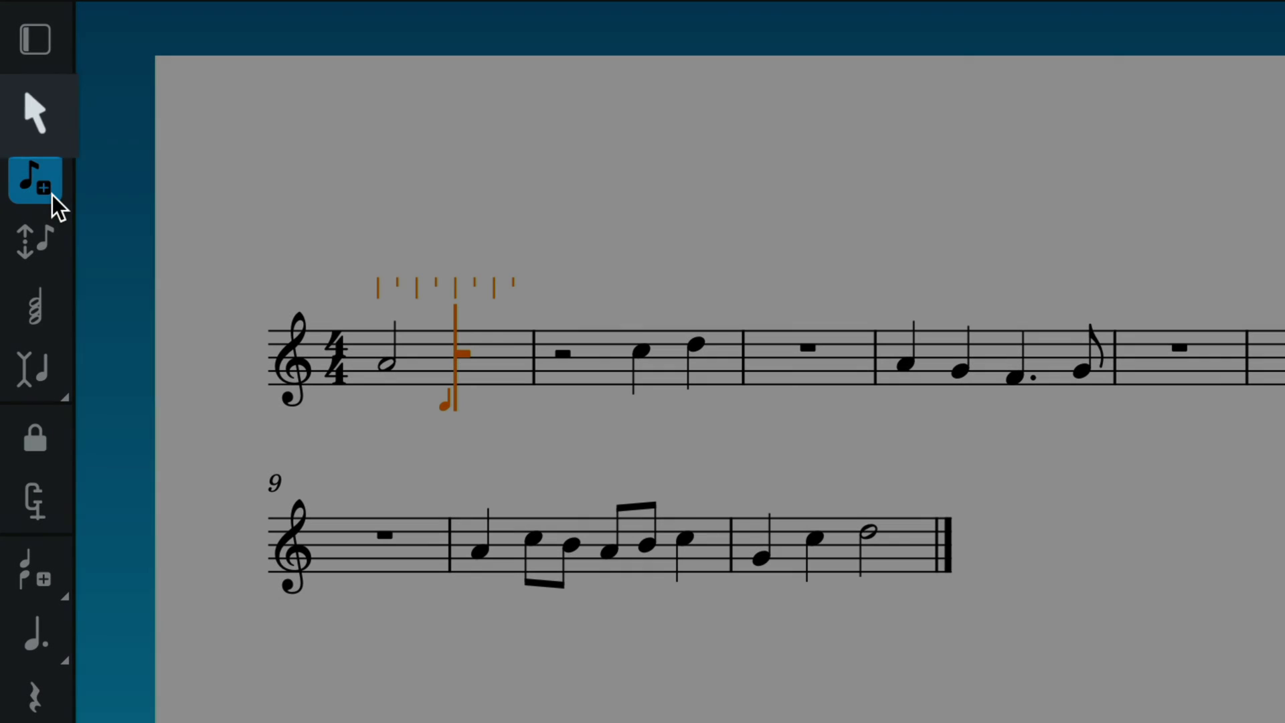
left_click(50, 122)
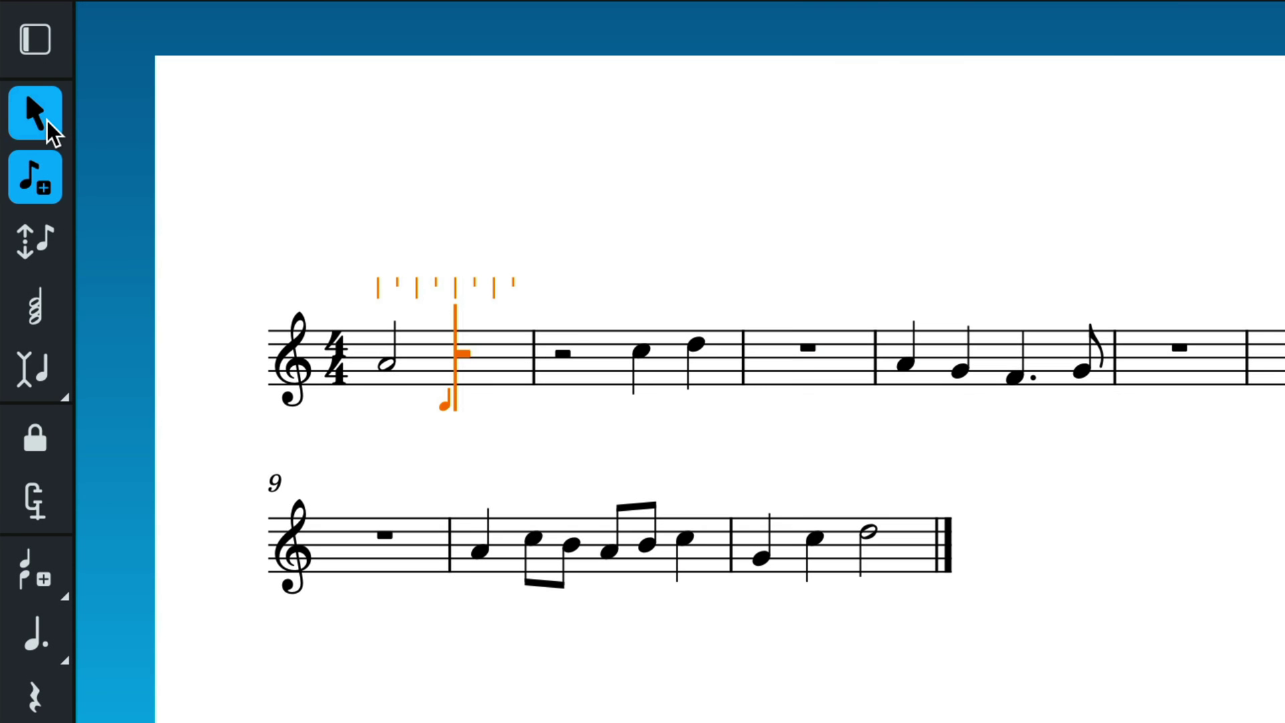
left_click(640, 355)
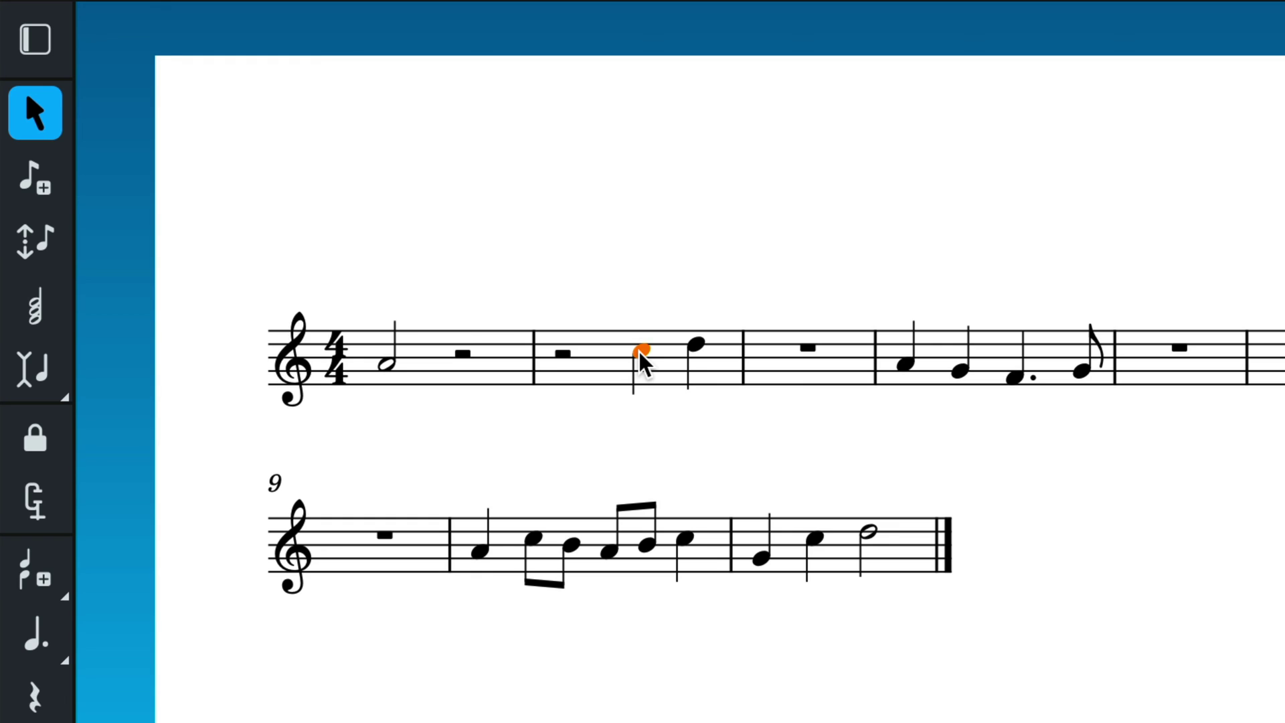
left_click(53, 194)
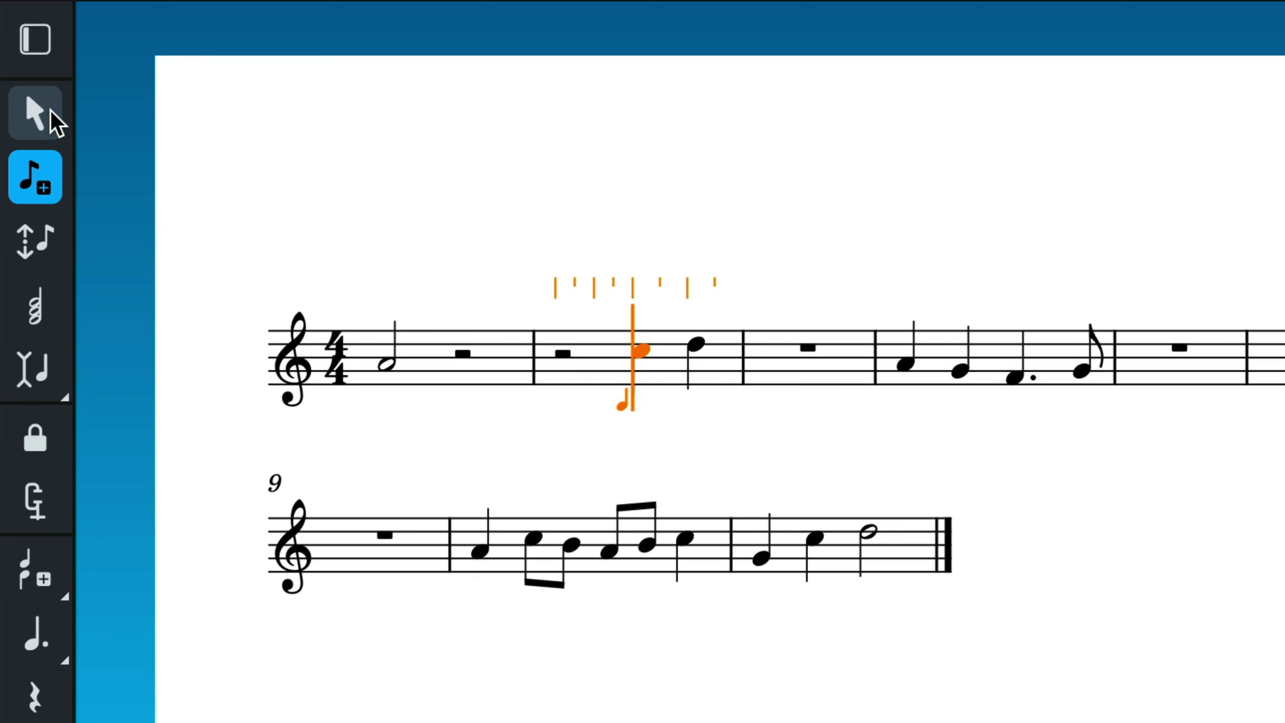
left_click(507, 448)
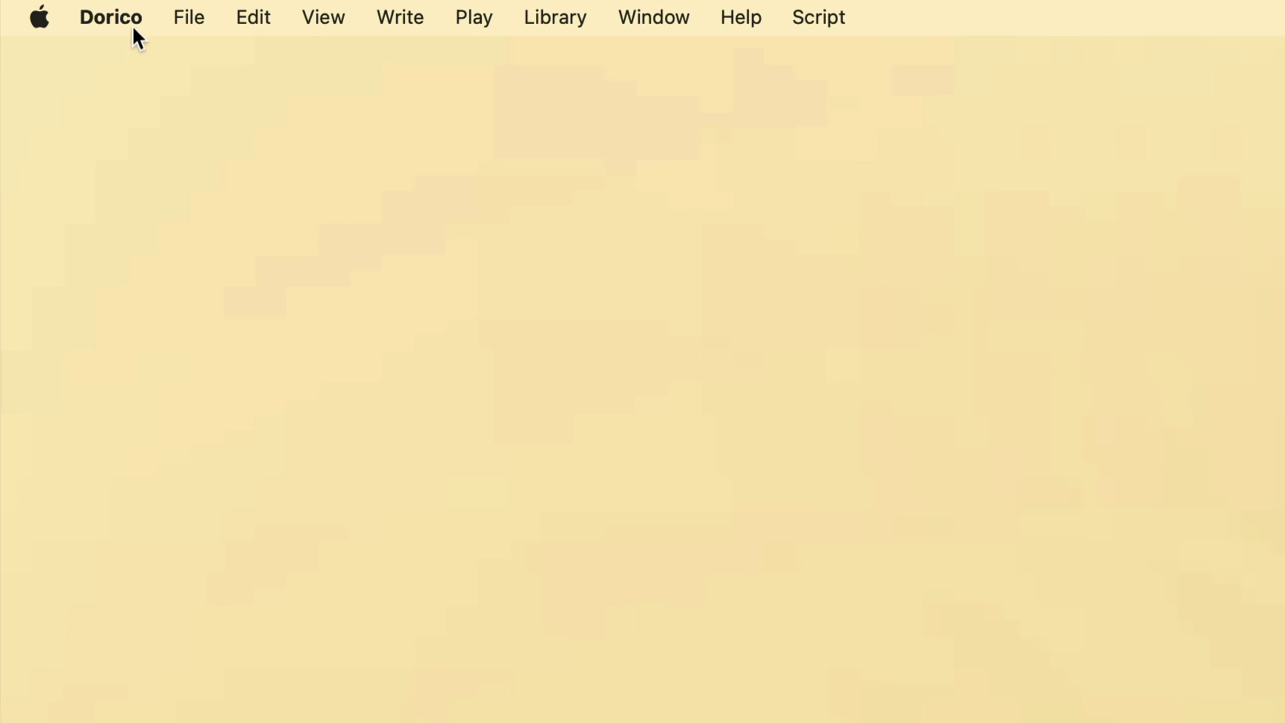
In Preferences > Note Input and Editing, untick 'By default, enable note input using the mouse' and apply
left_click(131, 19)
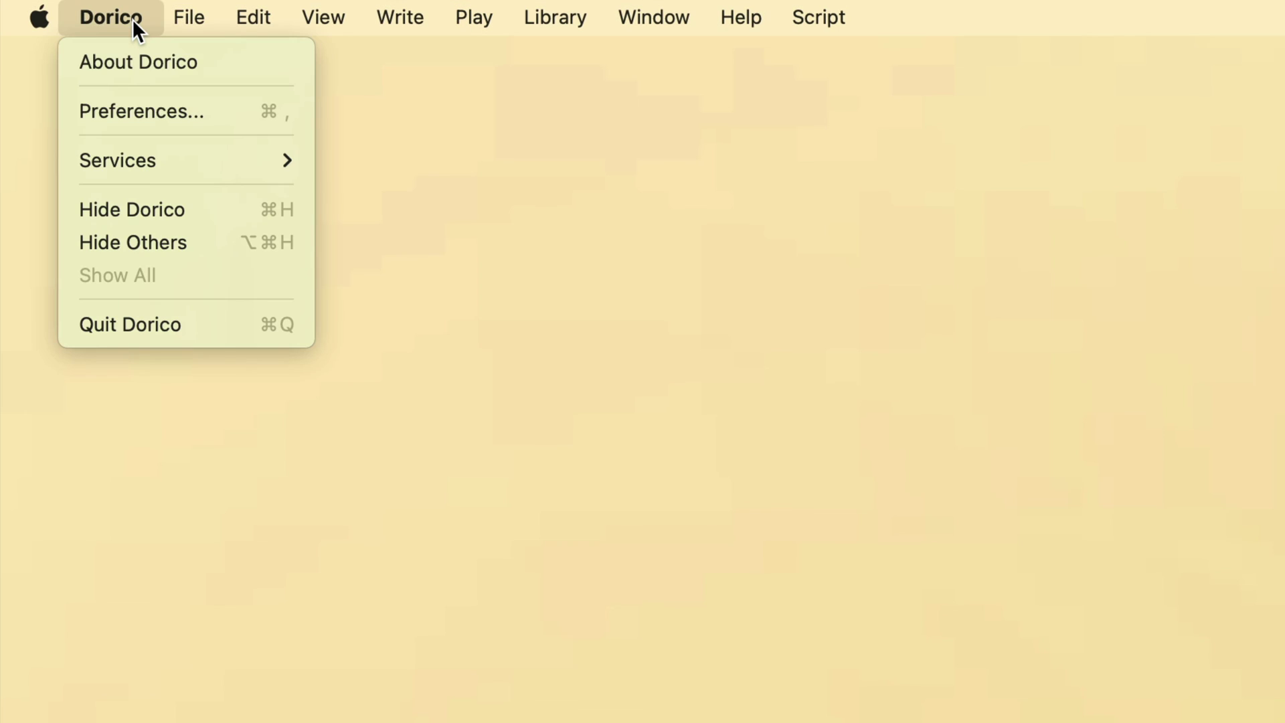
left_click(219, 115)
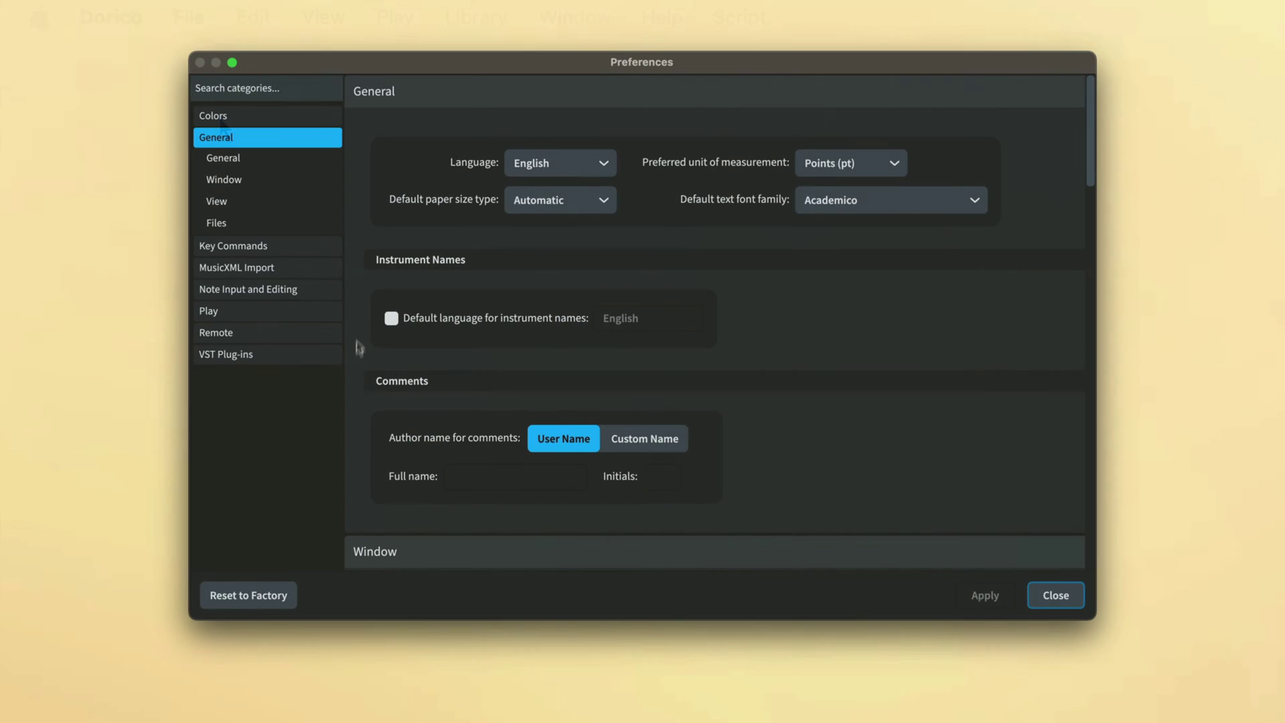
left_click(326, 293)
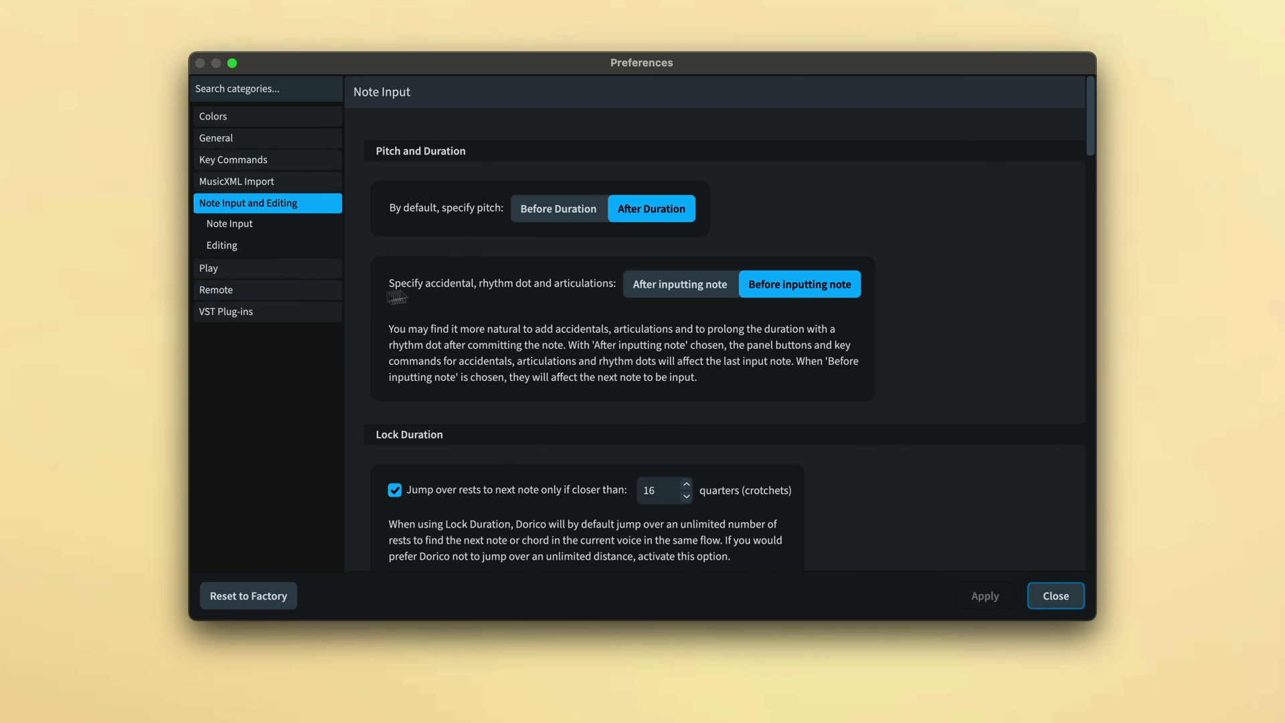
left_click_drag(1091, 134, 1105, 259)
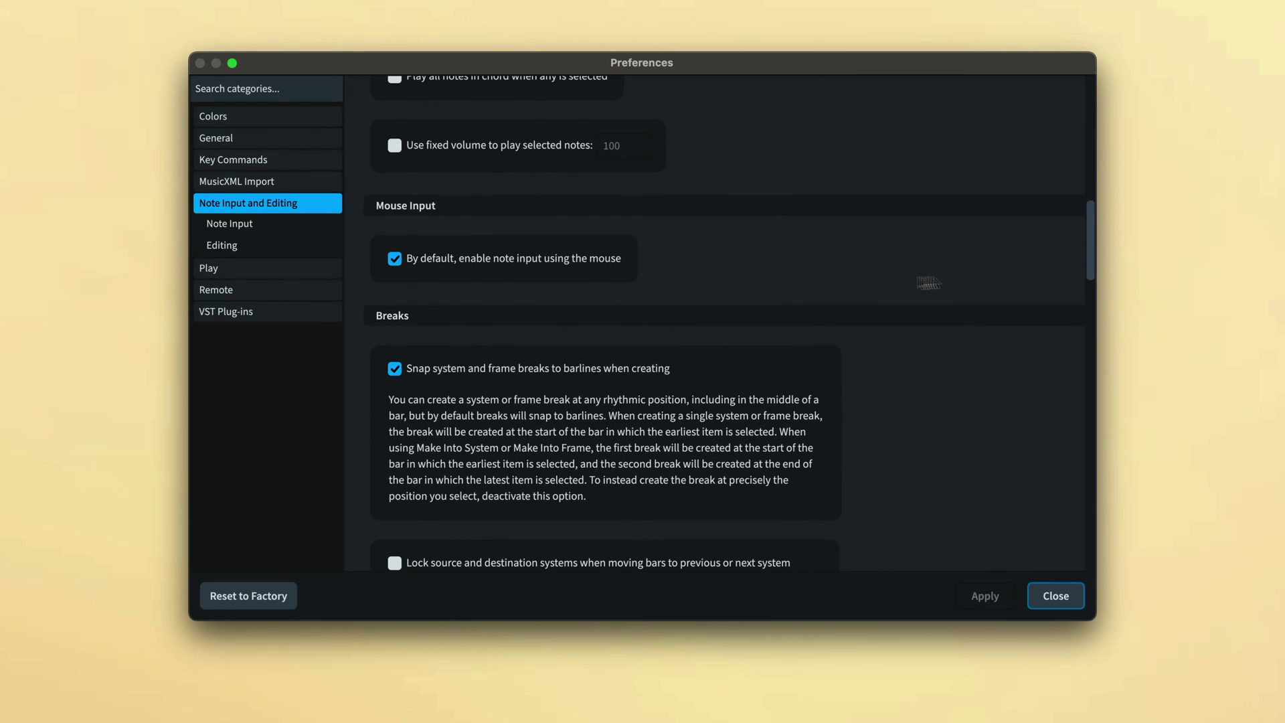
left_click(447, 262)
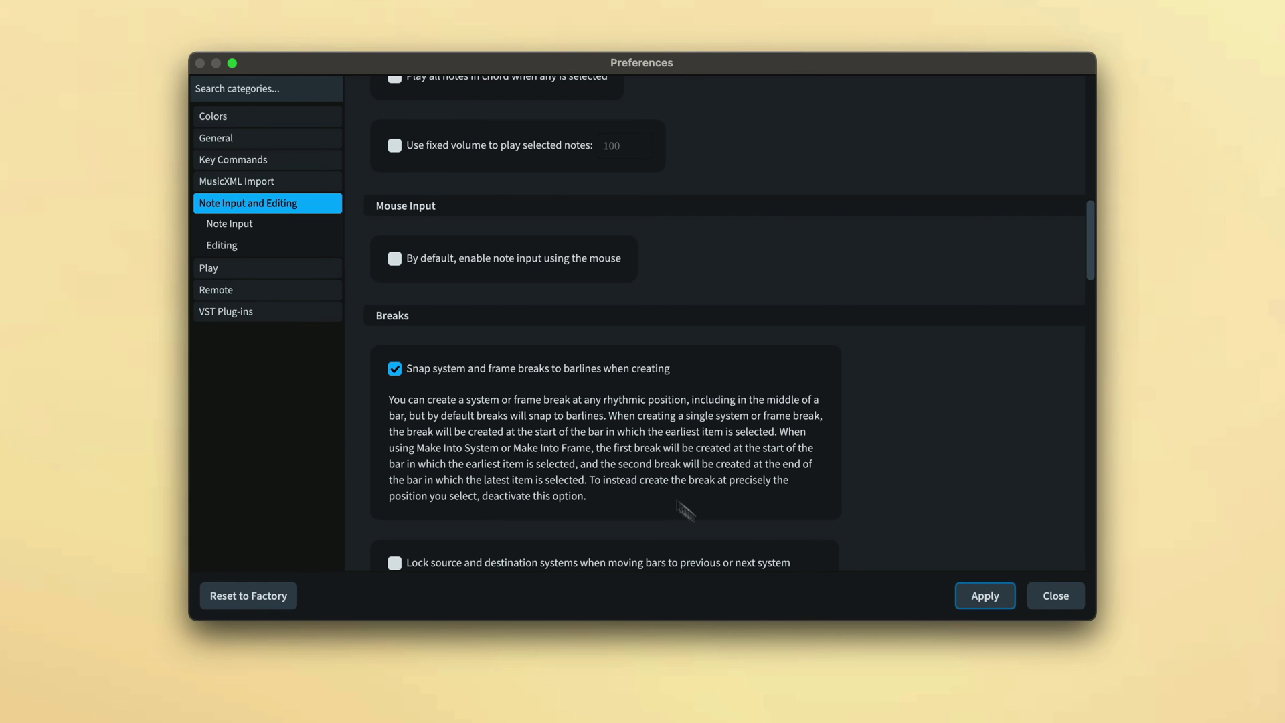
left_click(985, 596)
Close Preferences and create a Solo piano project in 4/4, C major, with four bars
left_click(1071, 595)
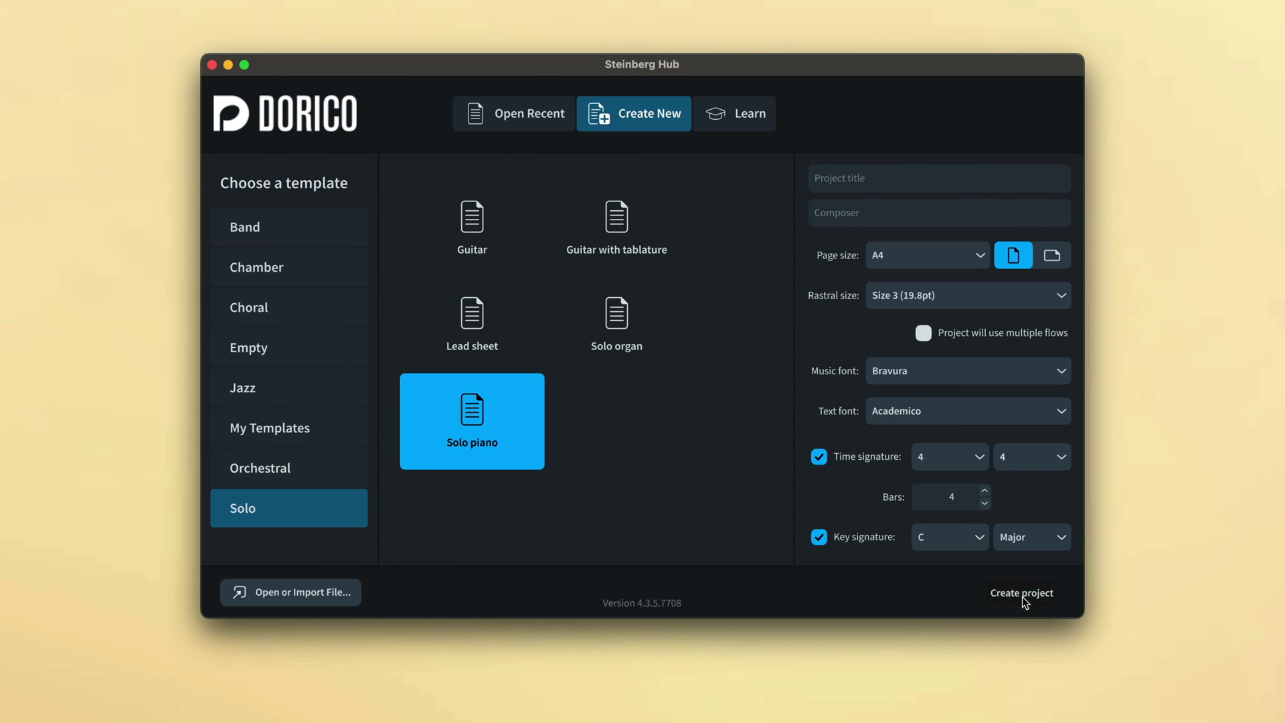
left_click(1022, 597)
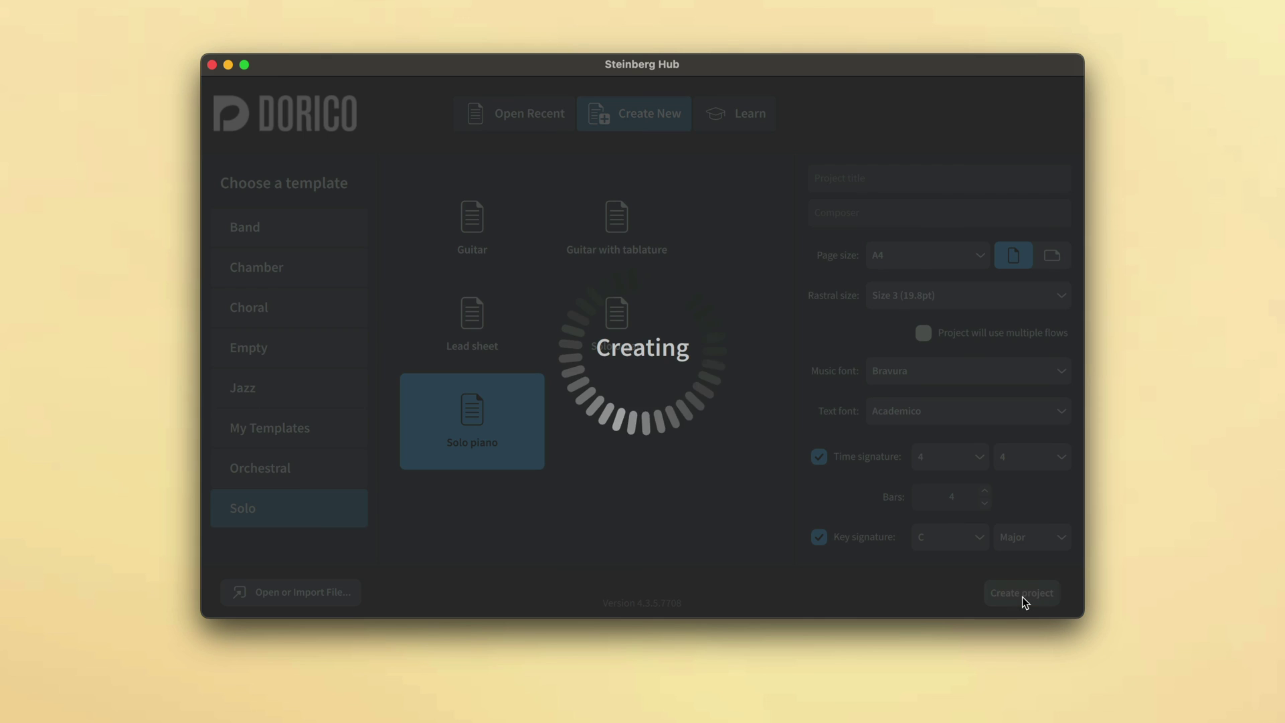